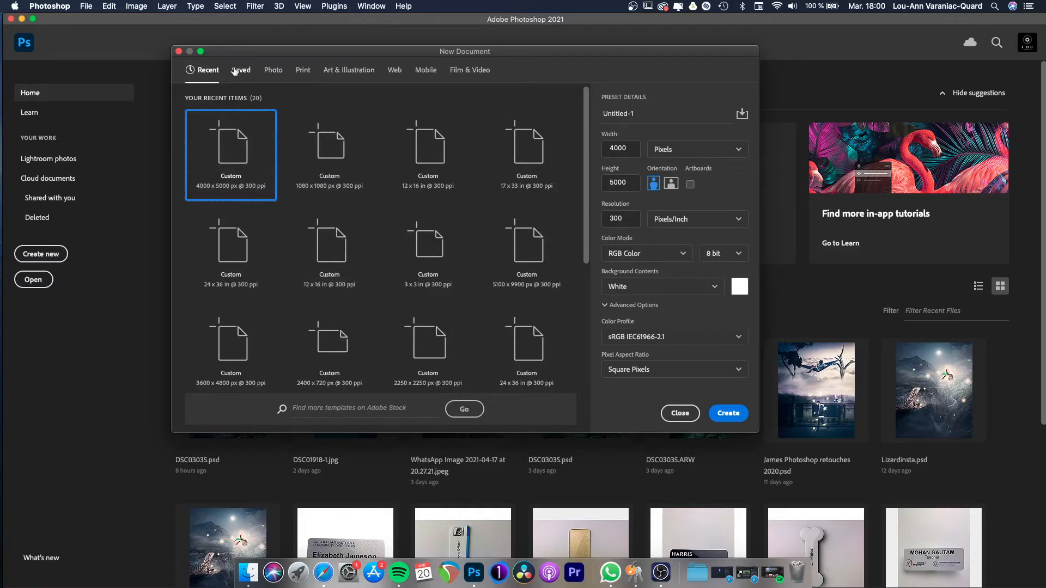
# - Browse the Photo, Print and Film & Video presets for a new document and return to the recent items
pyautogui.click(273, 70)
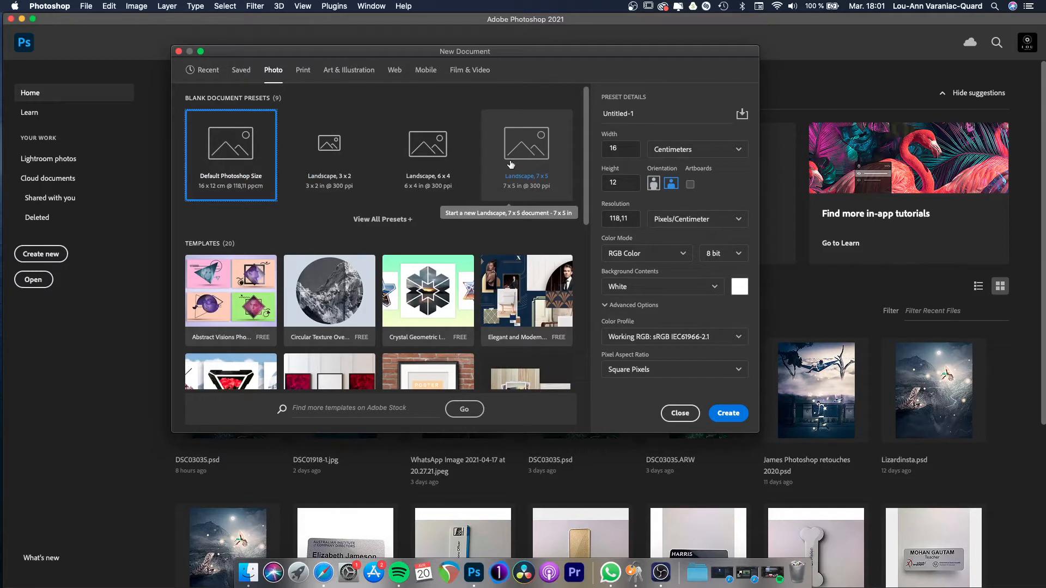
pyautogui.click(309, 76)
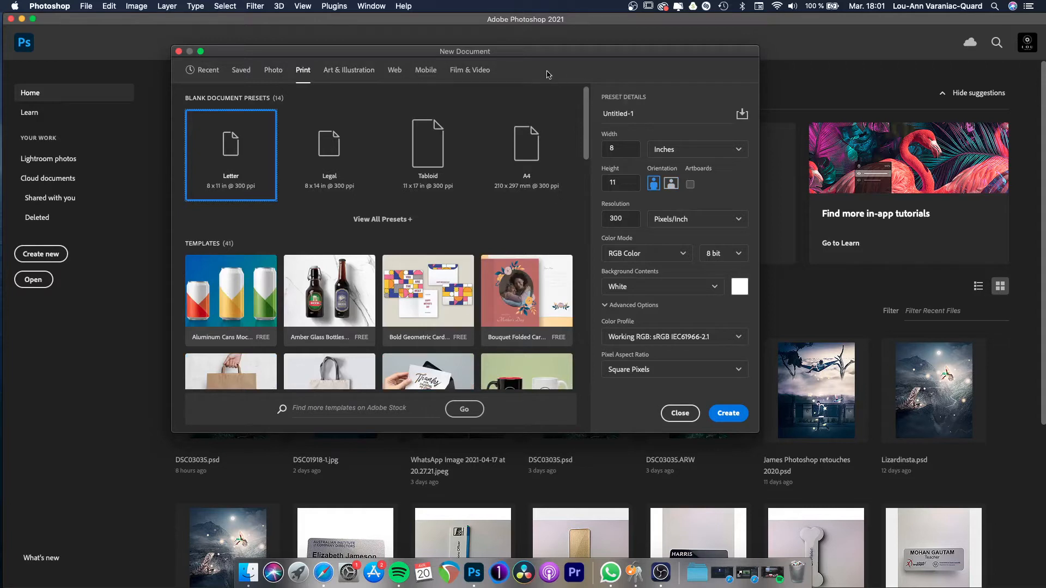
pyautogui.click(483, 72)
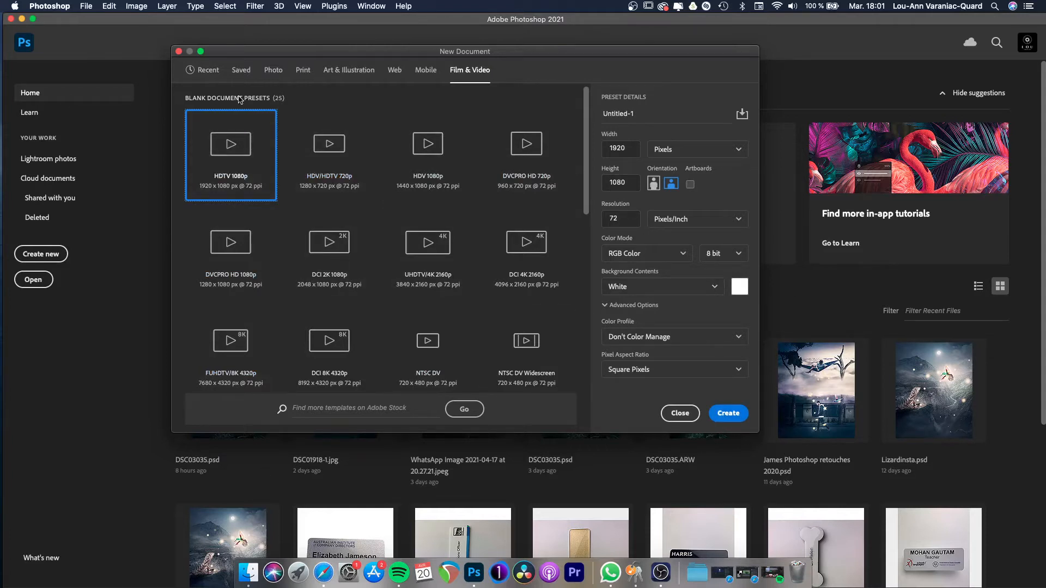
pyautogui.click(209, 71)
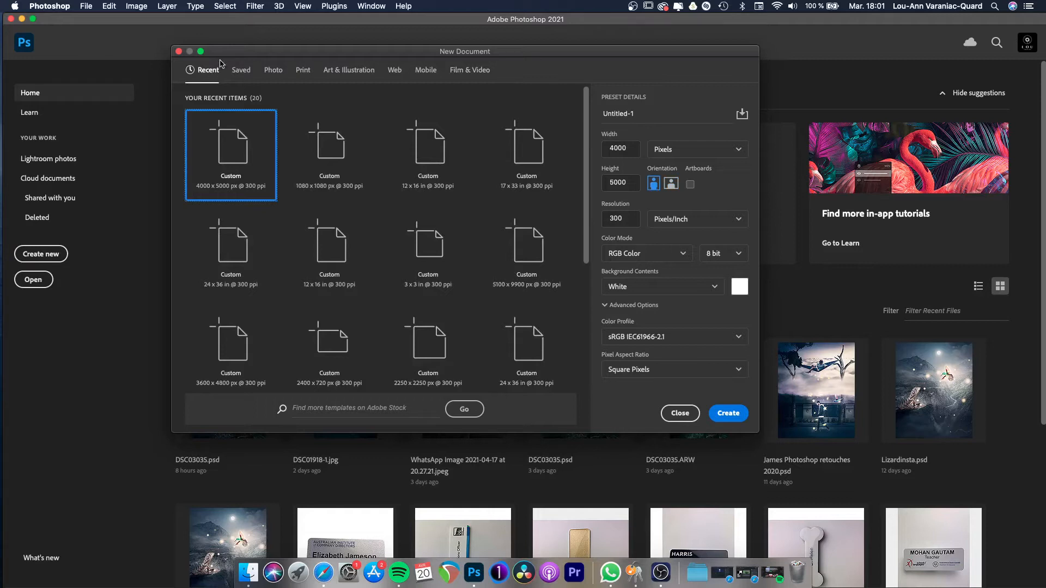
# - Create a new 4000 x 5000 pixel document at 300 pixels/inch in RGB Color, 8 bit, with a white background
pyautogui.click(634, 152)
pyautogui.click(690, 149)
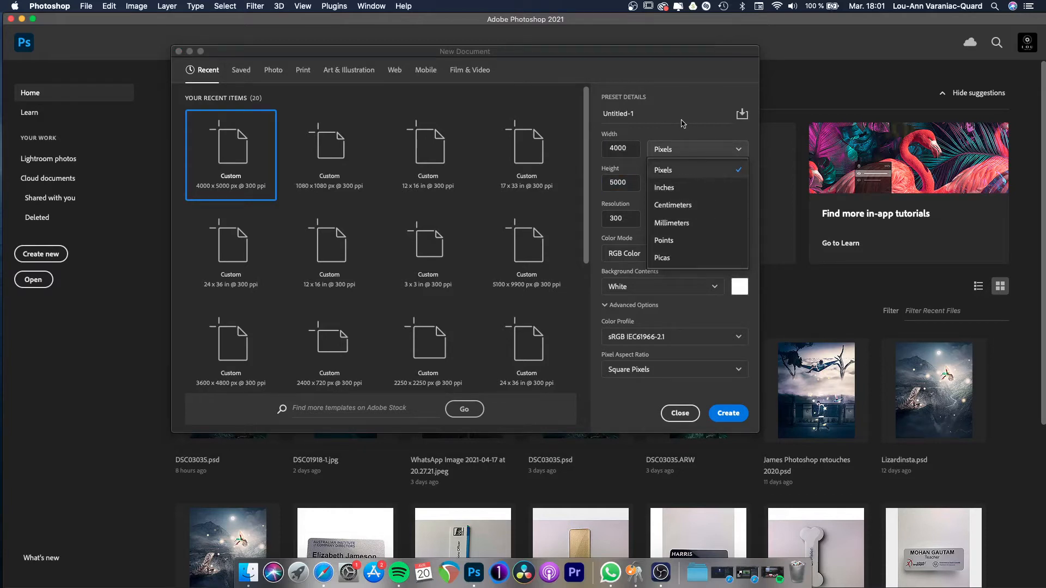
pyautogui.click(693, 133)
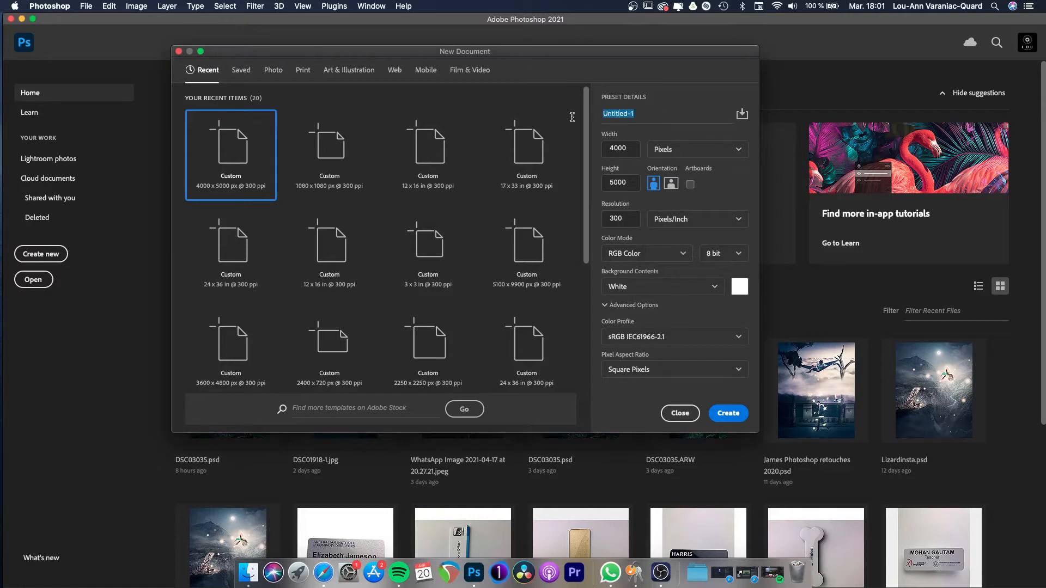
pyautogui.click(625, 227)
pyautogui.click(743, 419)
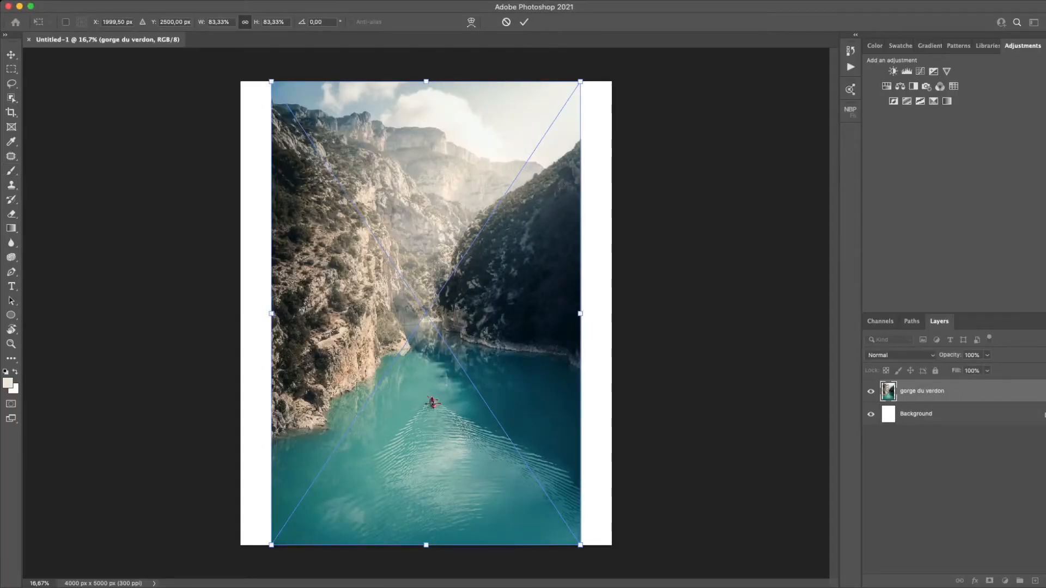
# - Confirm the placement of the gorge du verdon photo and move it slightly to the right on the canvas
pyautogui.press('Return')
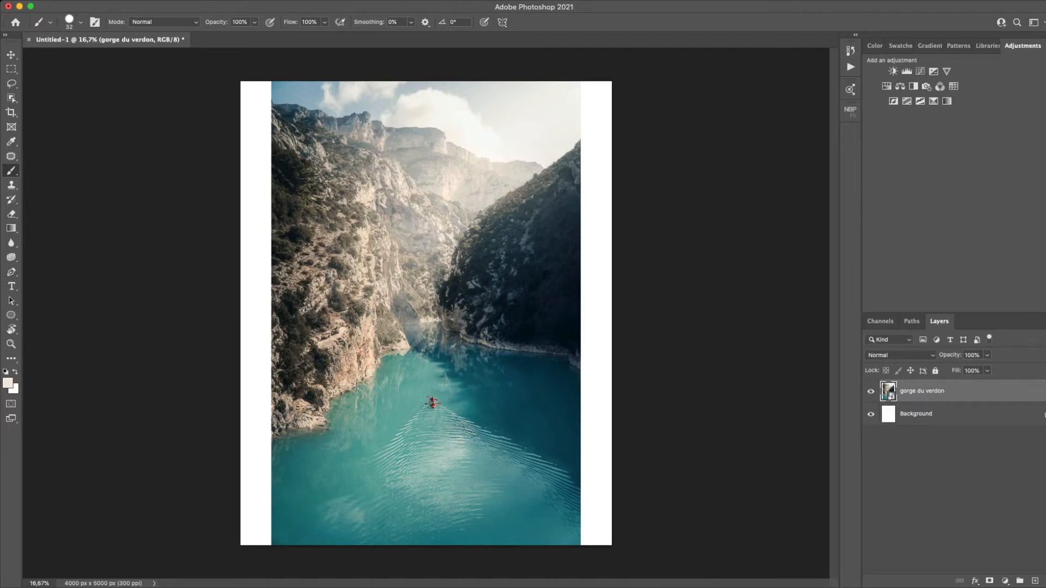
pyautogui.press('v')
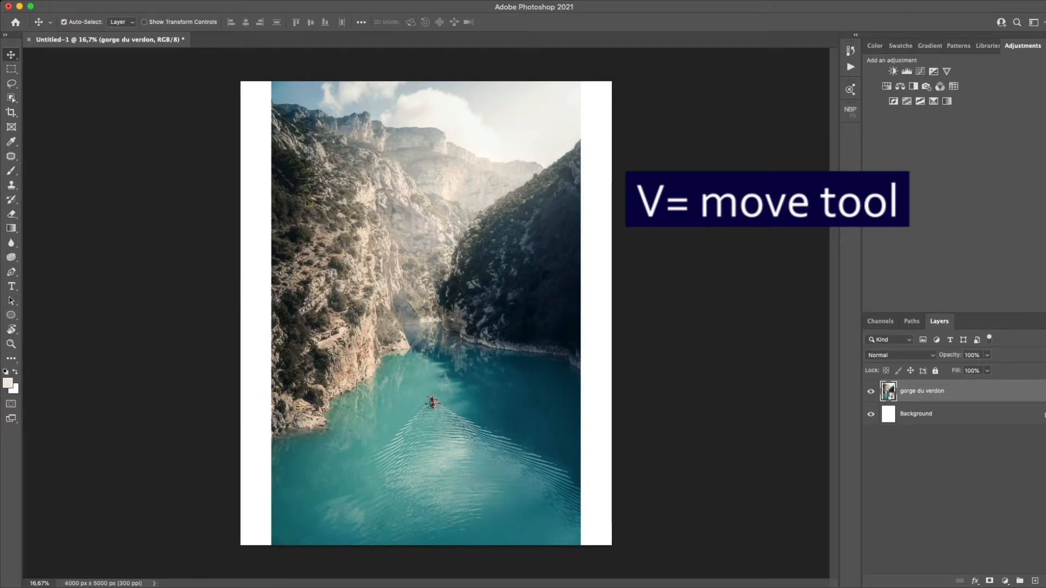
pyautogui.moveTo(426, 313)
pyautogui.mouseDown()
pyautogui.moveTo(343, 254)
pyautogui.moveTo(354, 212)
pyautogui.moveTo(473, 217)
pyautogui.moveTo(443, 313)
pyautogui.moveTo(382, 338)
pyautogui.moveTo(382, 313)
pyautogui.moveTo(420, 313)
pyautogui.mouseUp()
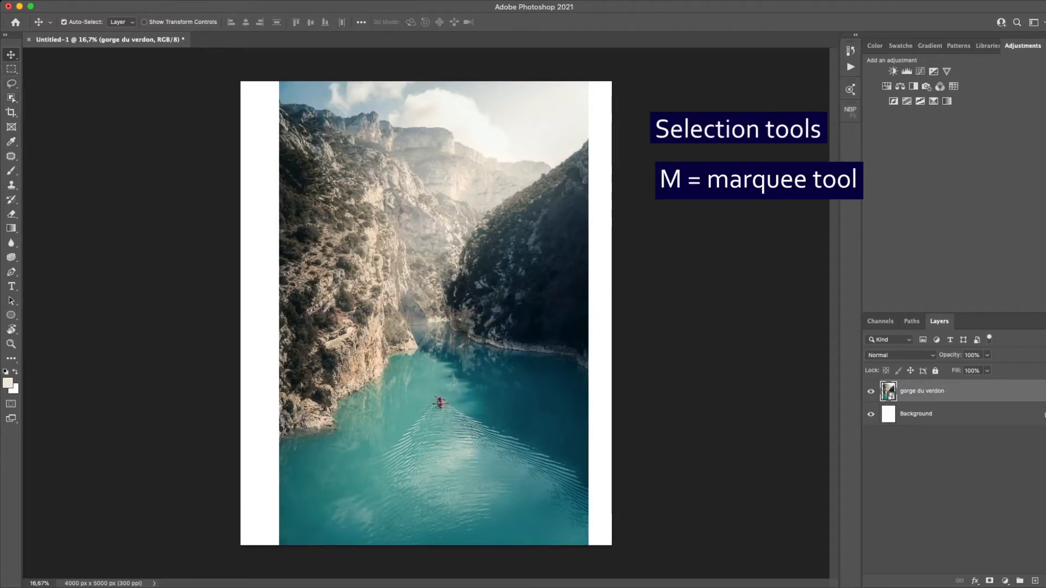
# - Select a circular area covering the kayak and the dark hillside with the Elliptical Marquee tool and copy it to a new layer
pyautogui.press('m')
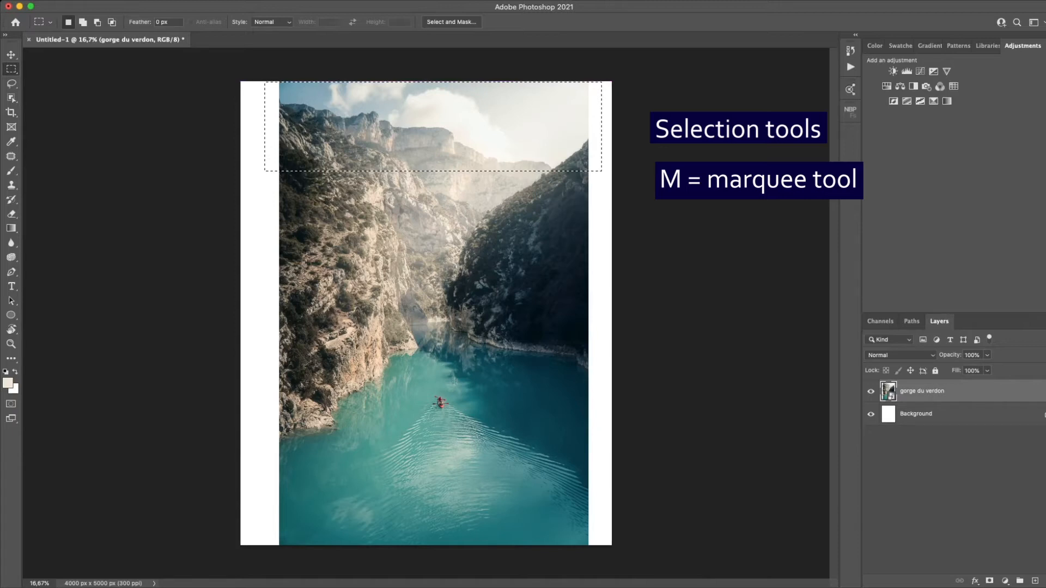
pyautogui.hotkey('shift', 'm')
pyautogui.moveTo(395, 259); pyautogui.dragTo(589, 454)
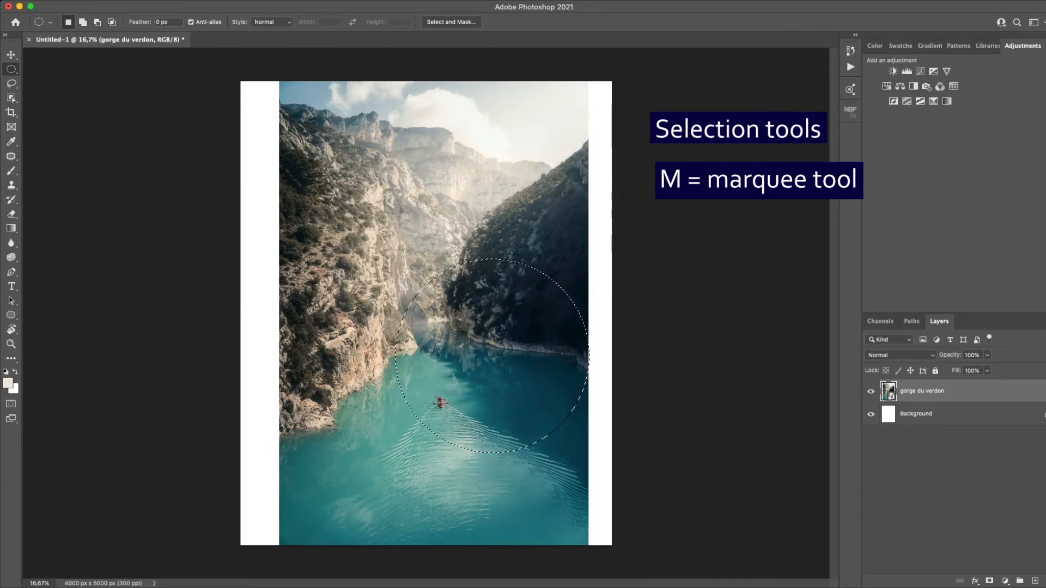
pyautogui.press('super+j')
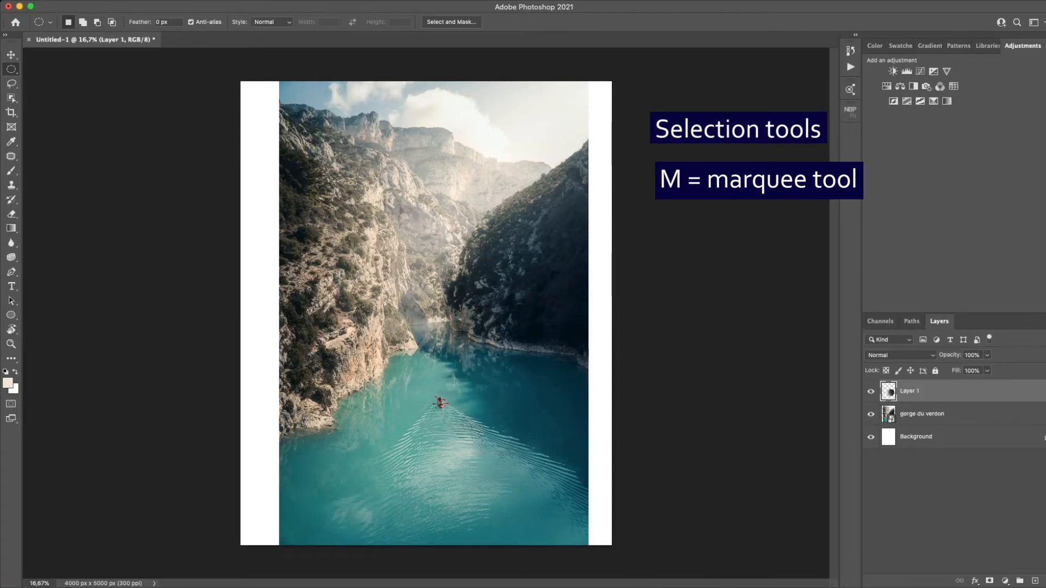
# - Move the circular copy up and left to about X 2141 px, Y 2077 px with Free Transform, and hide its layer
pyautogui.press('super+t')
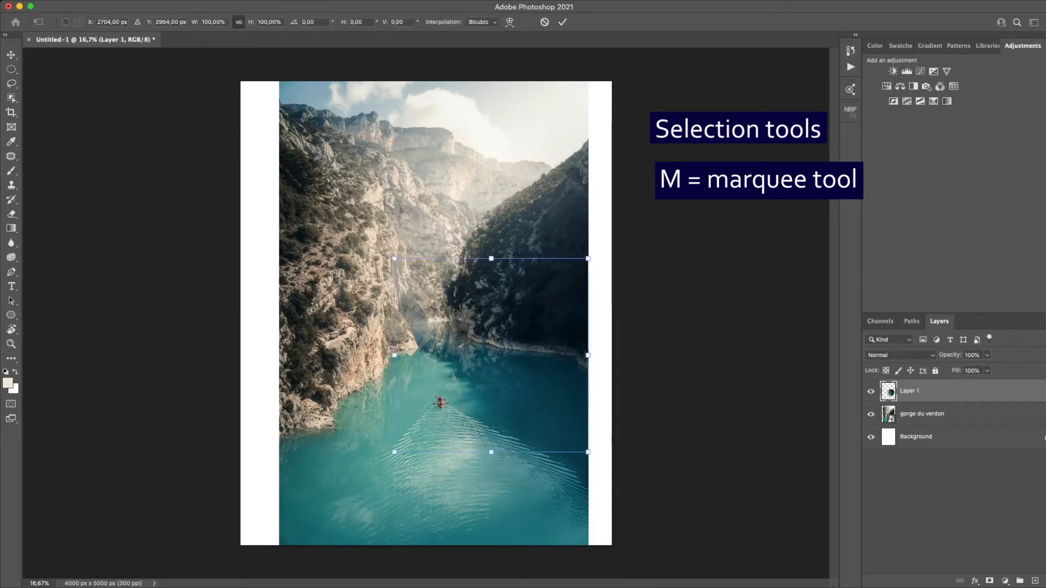
pyautogui.moveTo(455, 381); pyautogui.dragTo(402, 300)
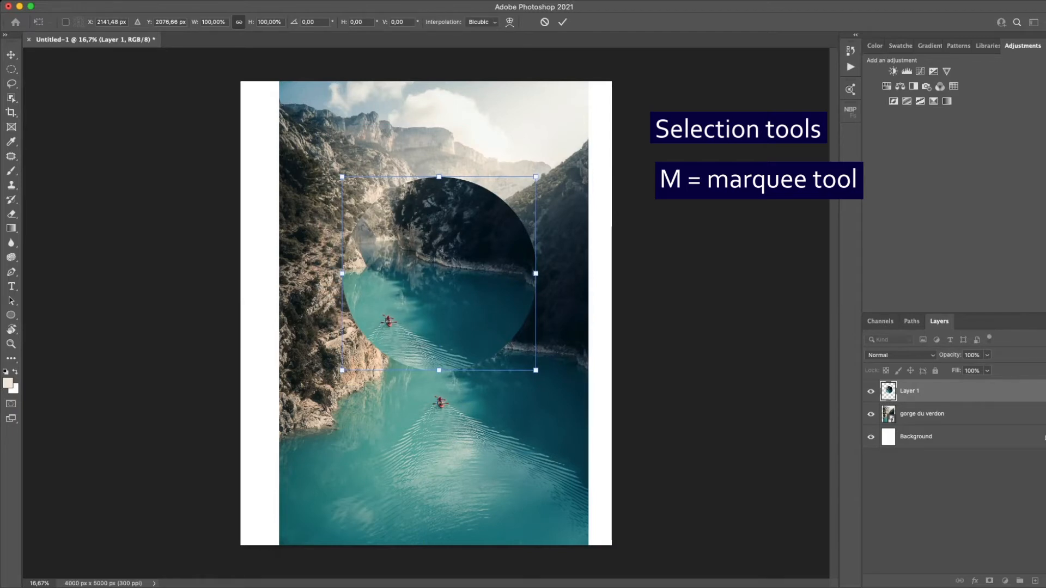
pyautogui.press('Return')
pyautogui.press('m')
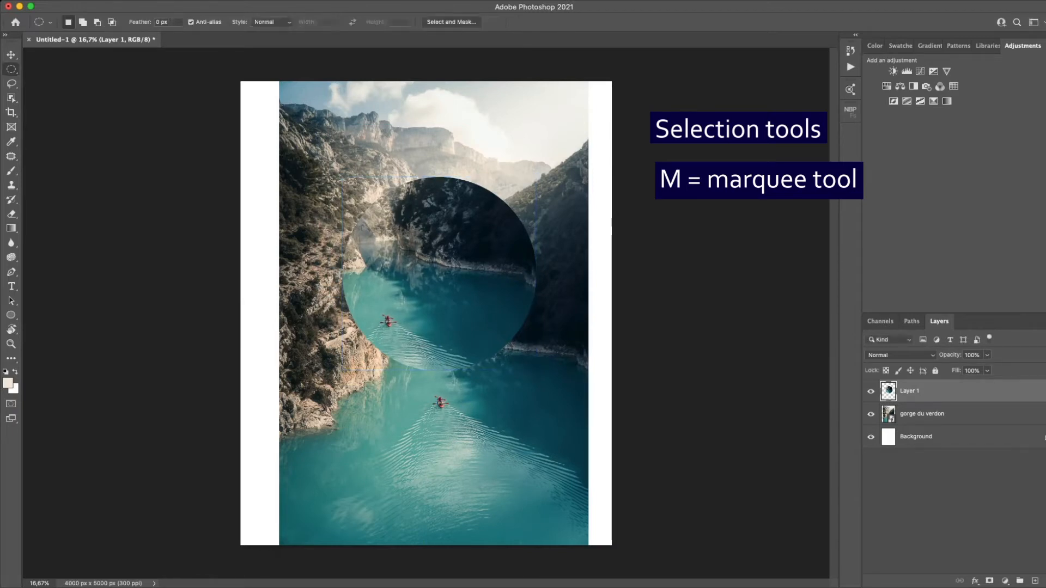
pyautogui.click(870, 391)
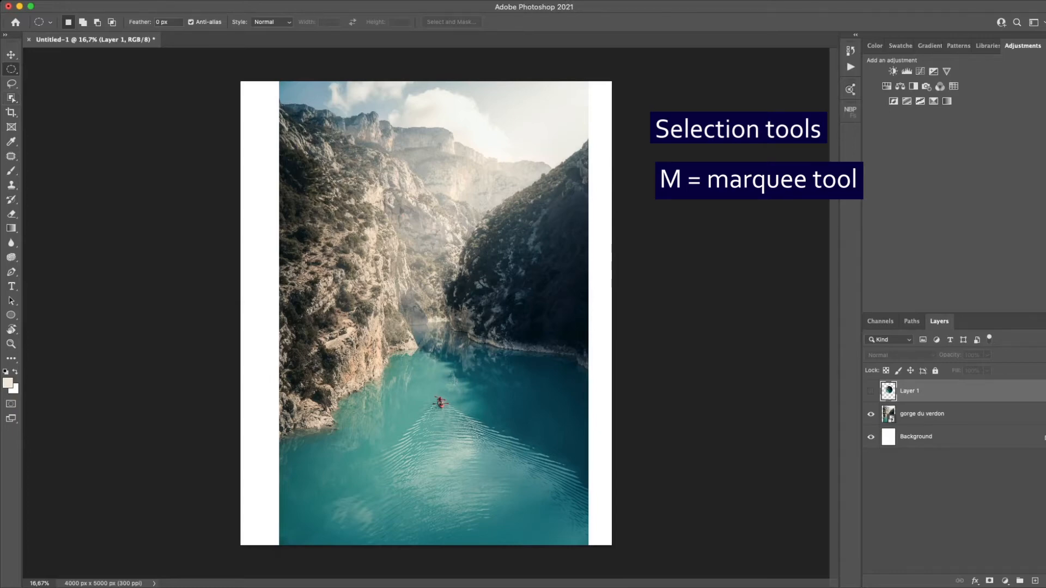
# - Select the red kayak on the gorge du verdon layer with the Object Selection tool and copy it to a new layer
pyautogui.scroll(10, 461, 397)
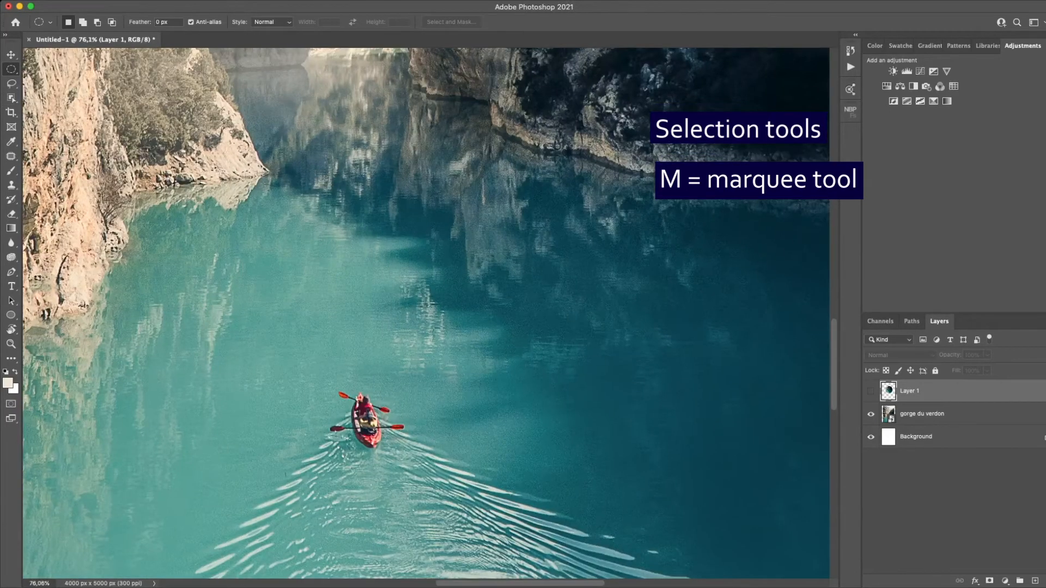
pyautogui.scroll(-3, 425, 313)
pyautogui.hscroll(-2, 425, 313)
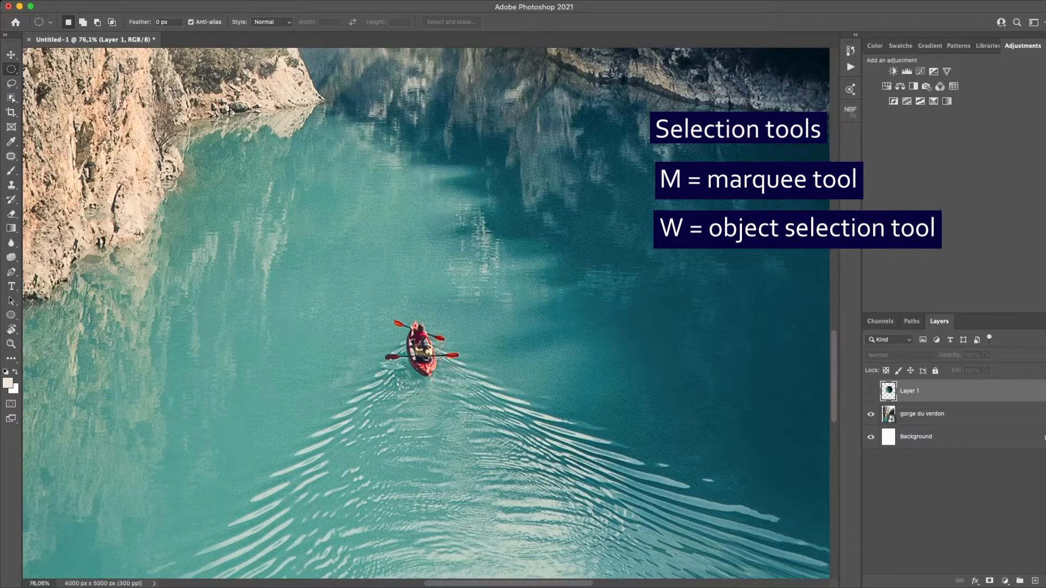
pyautogui.press('w')
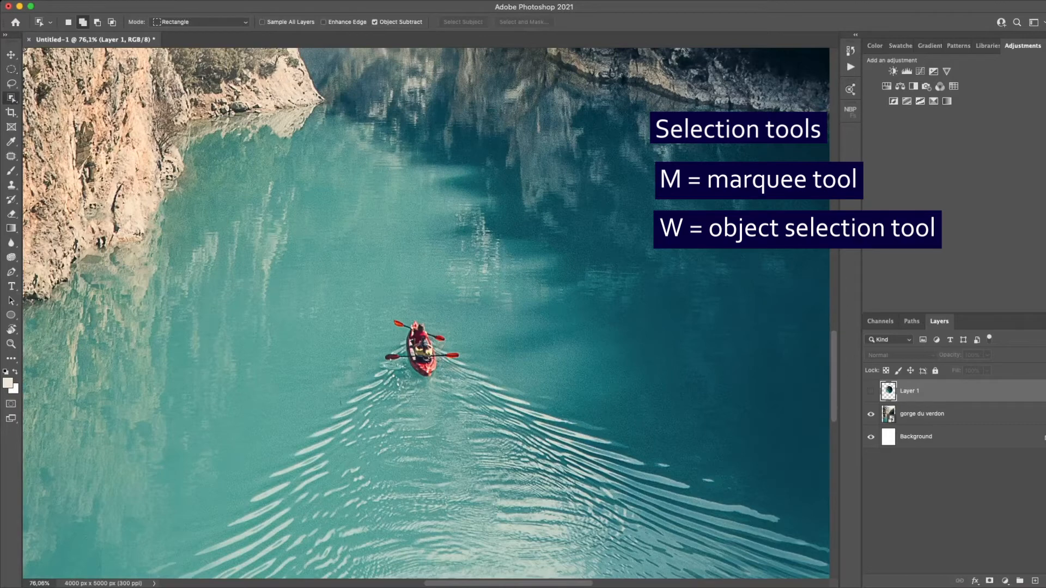
pyautogui.moveTo(364, 295); pyautogui.dragTo(467, 380)
pyautogui.moveTo(467, 380); pyautogui.dragTo(467, 380)
pyautogui.click(922, 414)
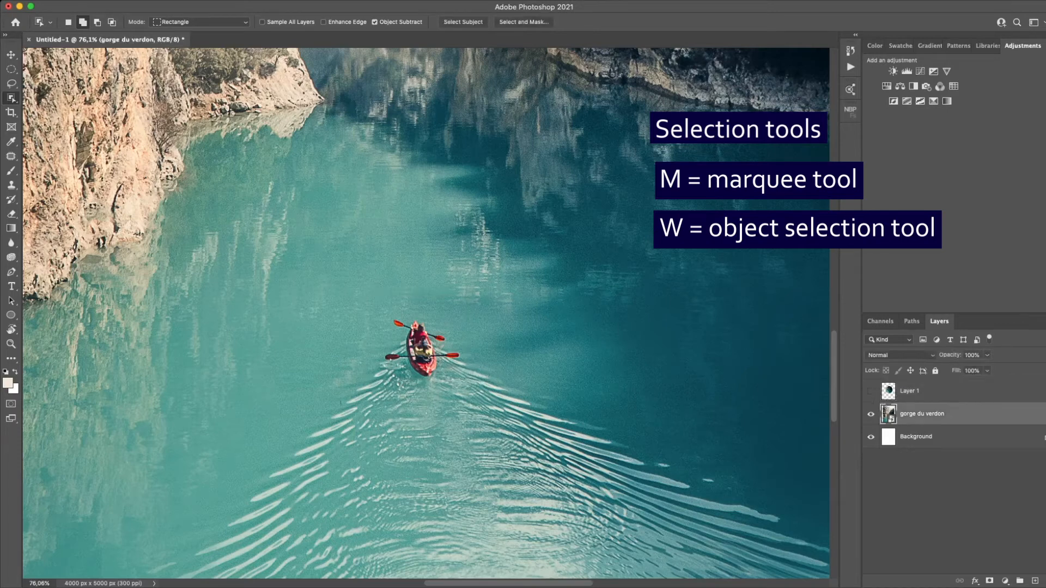
pyautogui.moveTo(373, 287); pyautogui.dragTo(470, 392)
pyautogui.scroll(5, 434, 388)
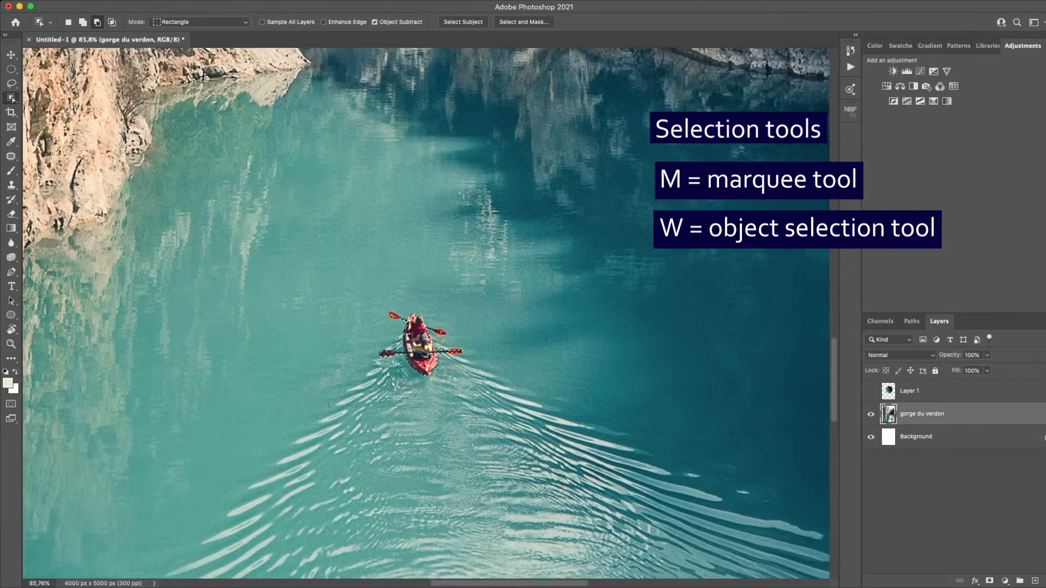
pyautogui.press('super+j')
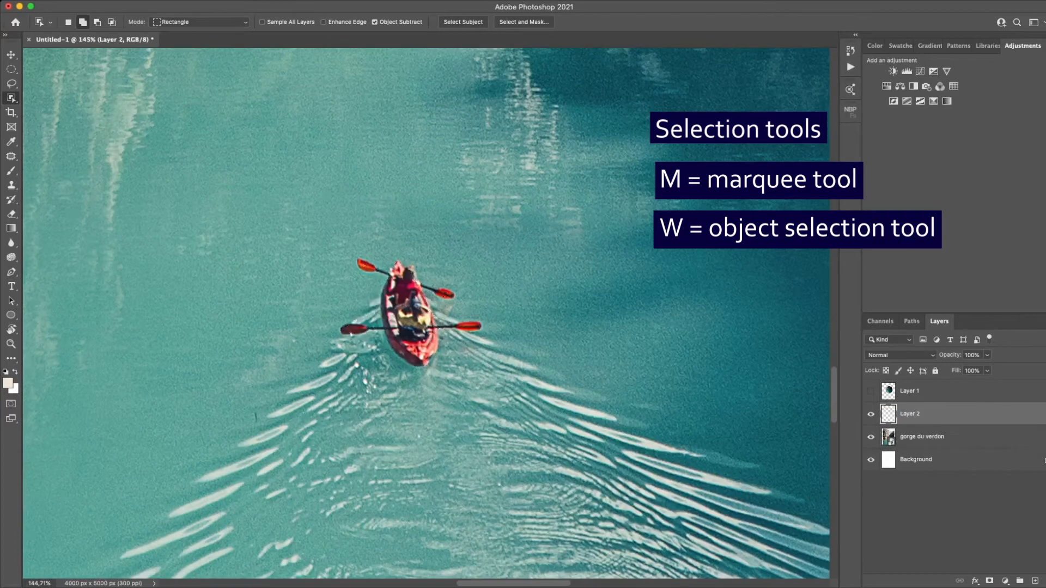
# - Move the kayak copy up and left of the original to about X 2019 px, Y 3322 px, and hide its layer
pyautogui.press('super+t')
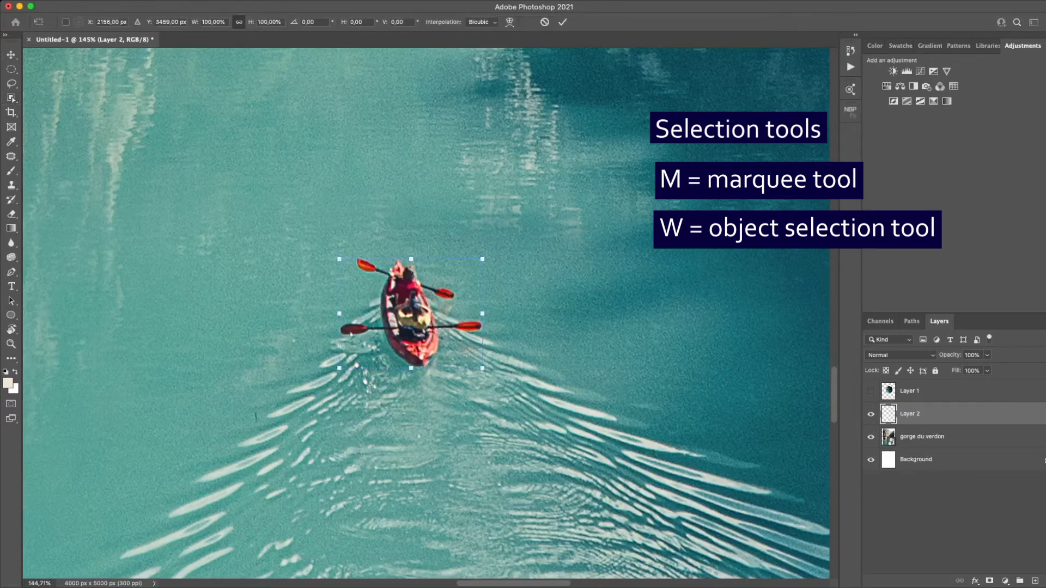
pyautogui.moveTo(411, 313); pyautogui.dragTo(300, 203)
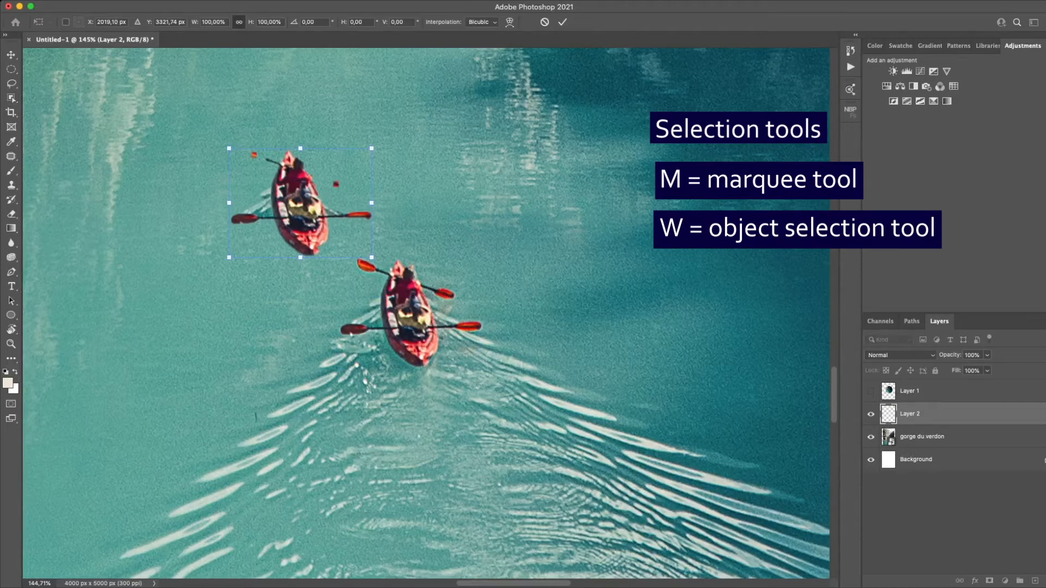
pyautogui.press('w')
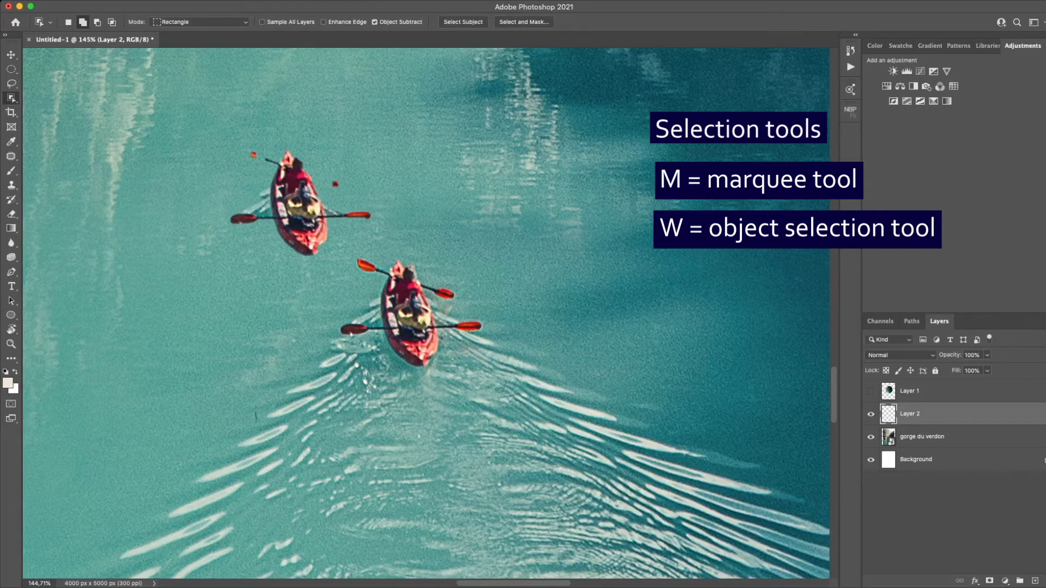
pyautogui.click(871, 414)
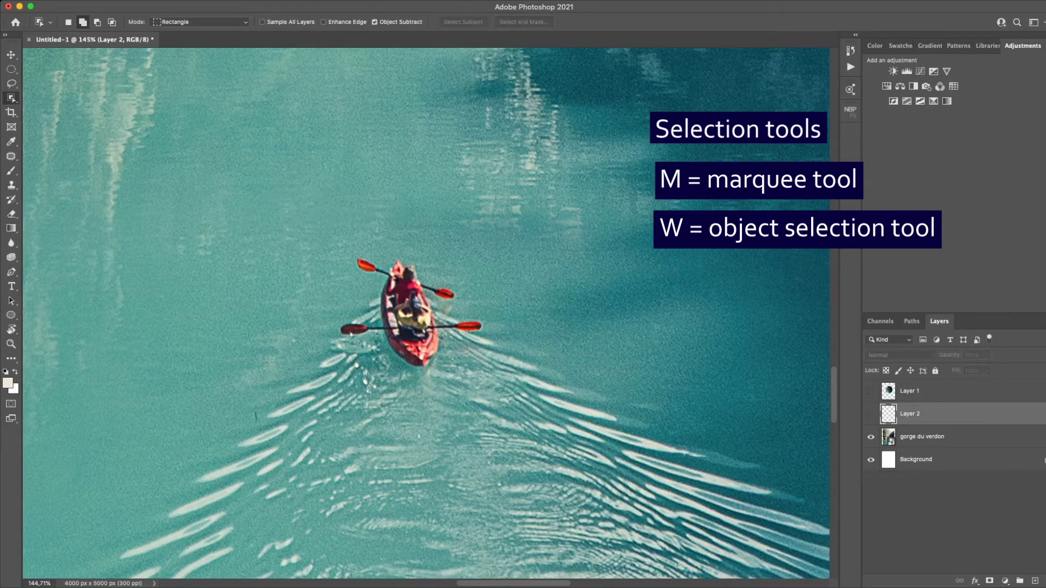
# - Draw a freeform Lasso selection around the kayak, water and cliffs, and copy that area of the gorge du verdon layer to a new layer
pyautogui.press('super+0')
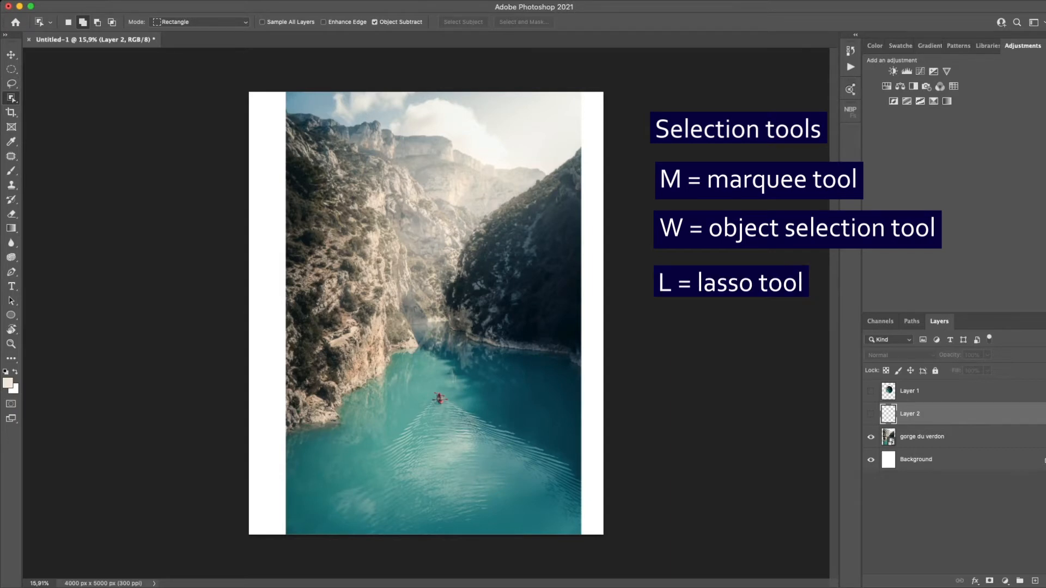
pyautogui.press('l')
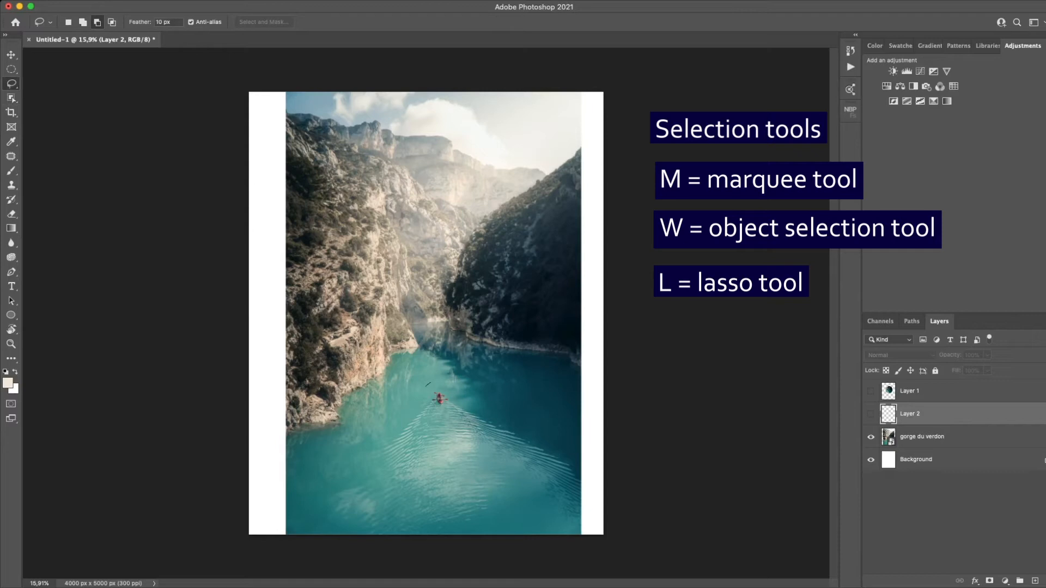
pyautogui.moveTo(428, 384); pyautogui.dragTo(444, 385)
pyautogui.moveTo(428, 404)
pyautogui.mouseDown()
pyautogui.moveTo(413, 402)
pyautogui.moveTo(448, 472)
pyautogui.moveTo(333, 364)
pyautogui.moveTo(379, 298)
pyautogui.moveTo(387, 251)
pyautogui.moveTo(489, 255)
pyautogui.mouseUp()
pyautogui.click(922, 437)
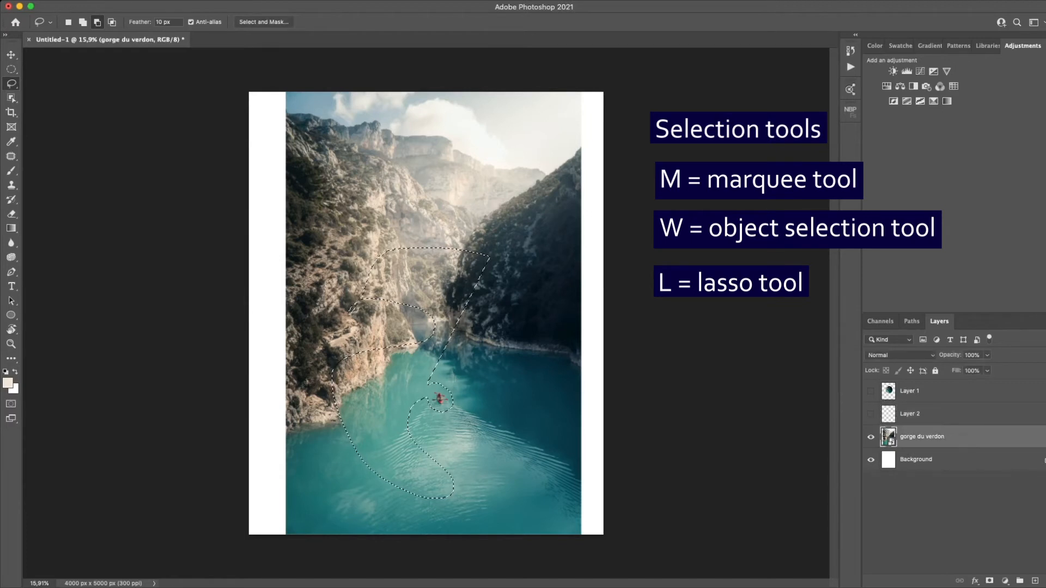
pyautogui.press('super+j')
pyautogui.press('super+t')
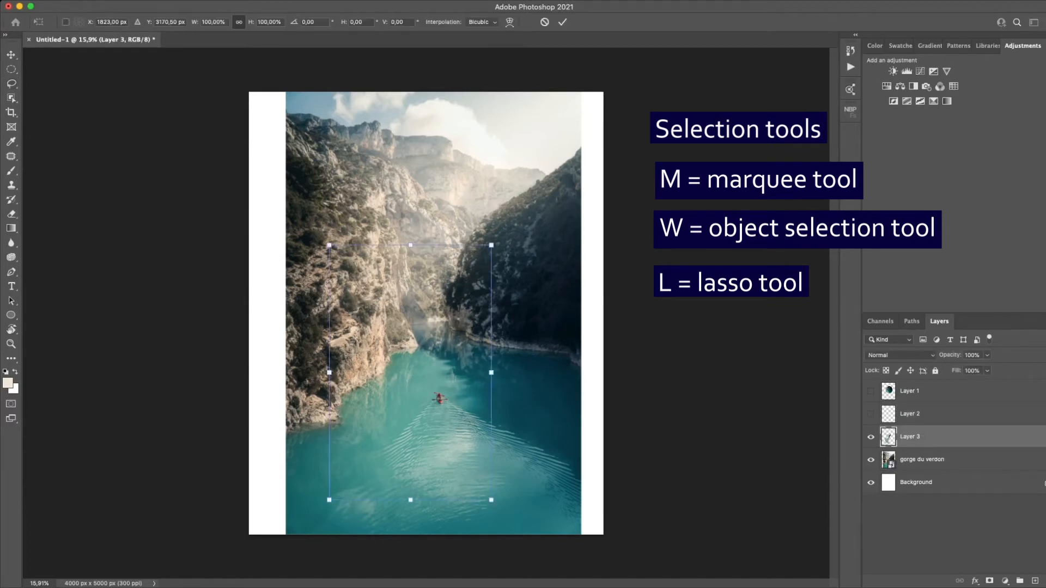
pyautogui.moveTo(411, 372); pyautogui.dragTo(485, 233)
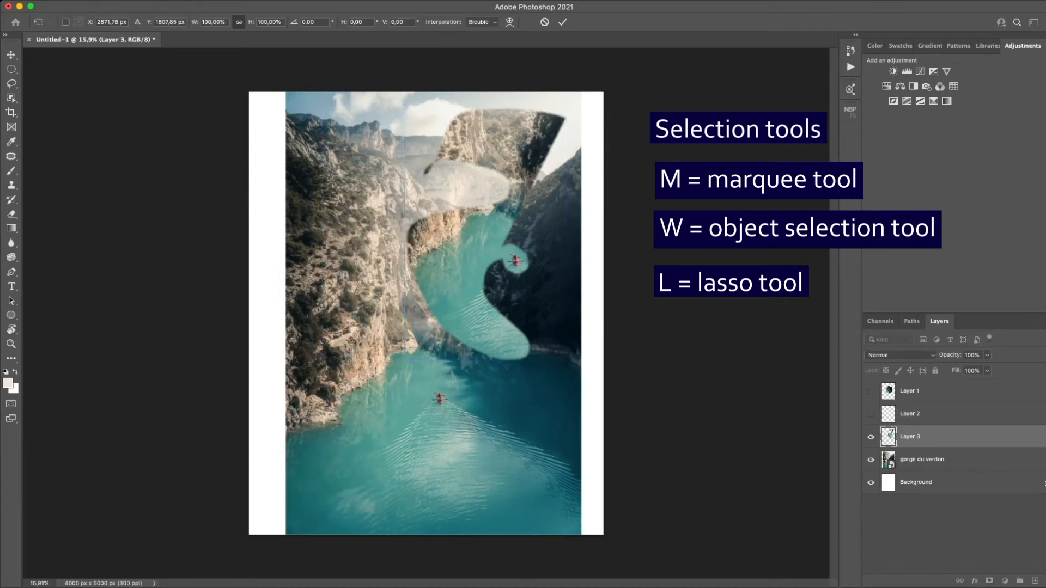
pyautogui.press('Escape')
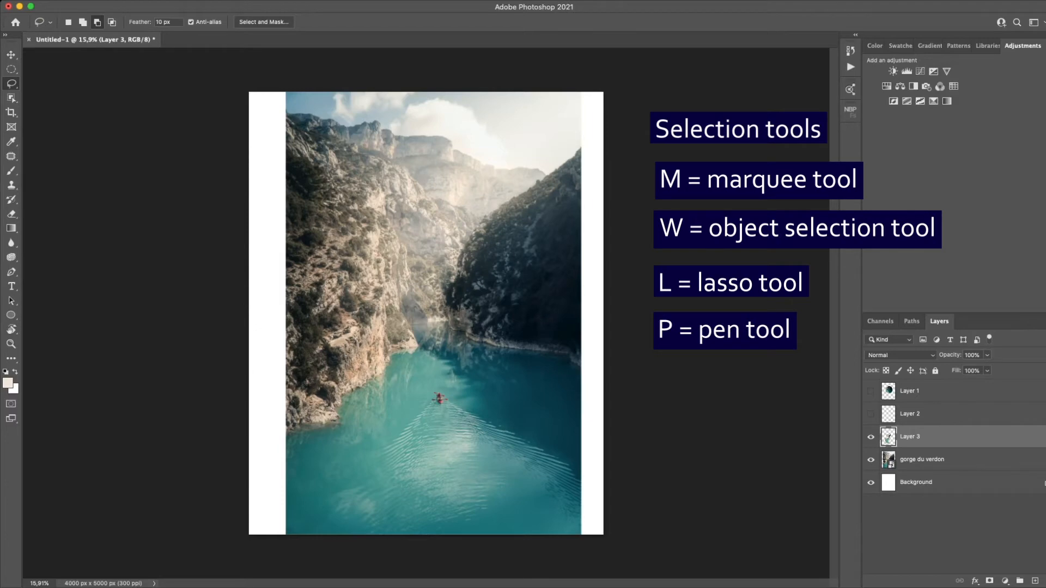
# - Draw a Pen tool path around the lower hull and one paddle blade of the kayak on the gorge du verdon layer
pyautogui.press('p')
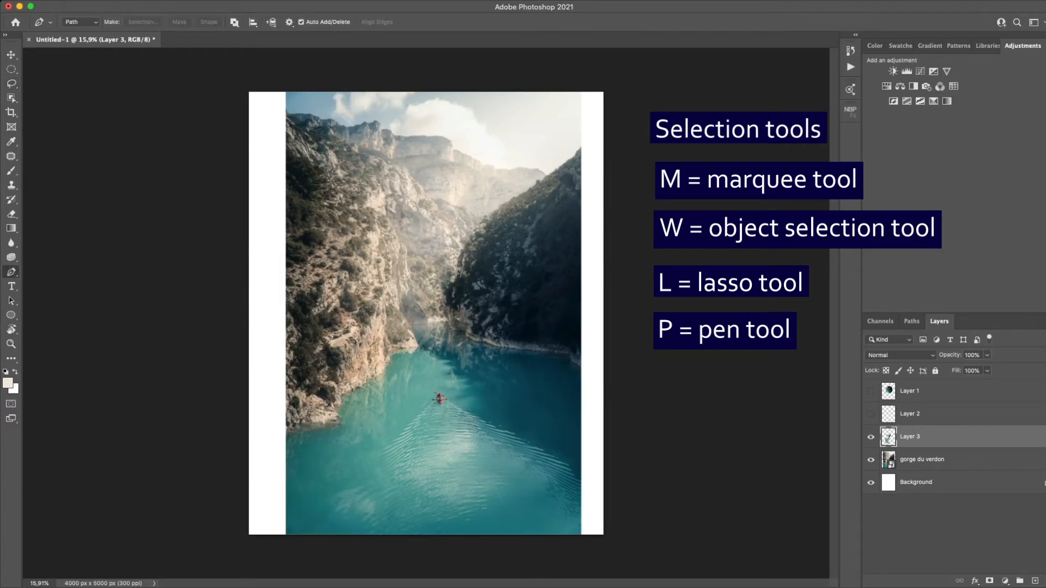
pyautogui.scroll(15, 440, 406)
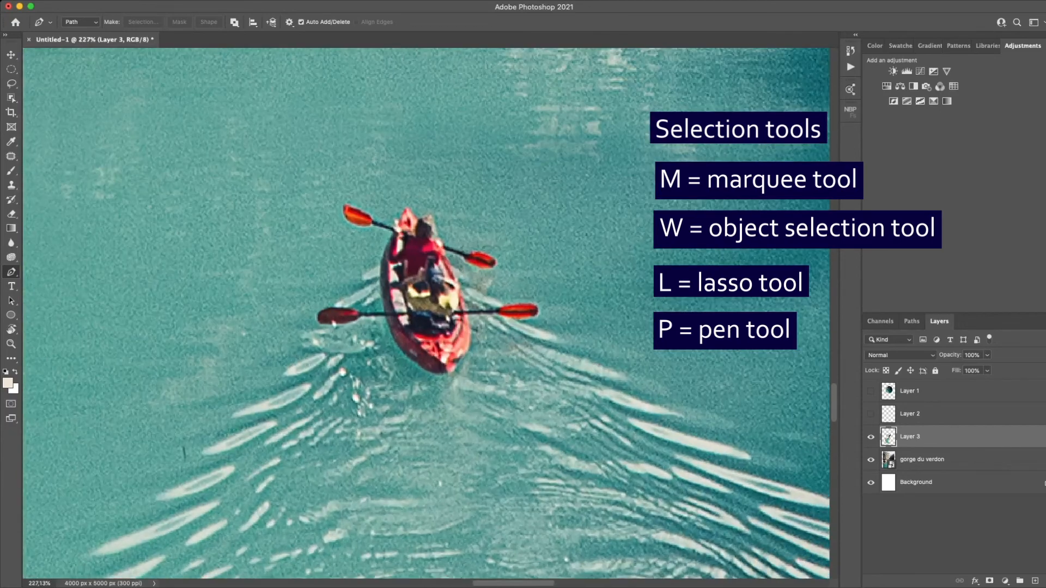
pyautogui.scroll(2, 426, 313)
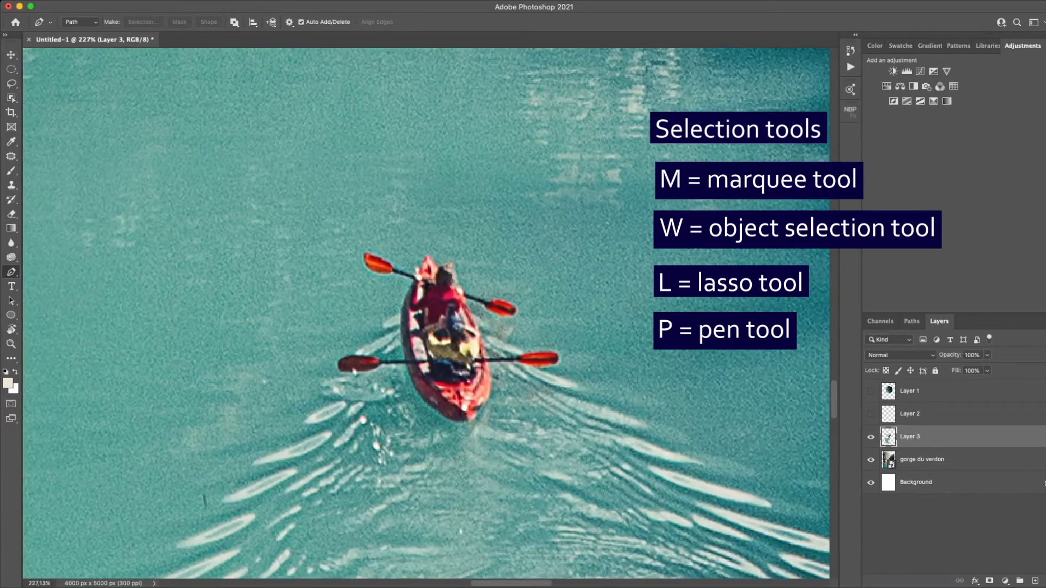
pyautogui.click(921, 460)
pyautogui.scroll(2, 452, 414)
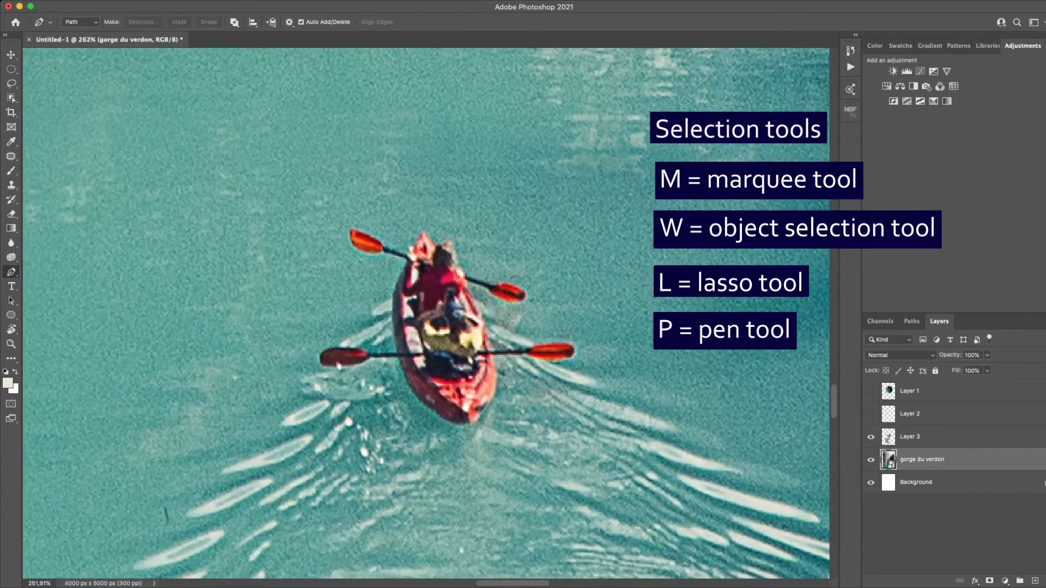
pyautogui.click(468, 424)
pyautogui.click(414, 392)
pyautogui.moveTo(413, 393); pyautogui.dragTo(403, 364)
pyautogui.click(371, 356)
pyautogui.click(357, 365)
pyautogui.click(325, 362)
pyautogui.click(321, 351)
pyautogui.click(365, 332)
pyautogui.click(384, 334)
pyautogui.click(448, 338)
pyautogui.click(472, 354)
pyautogui.click(480, 363)
pyautogui.click(481, 379)
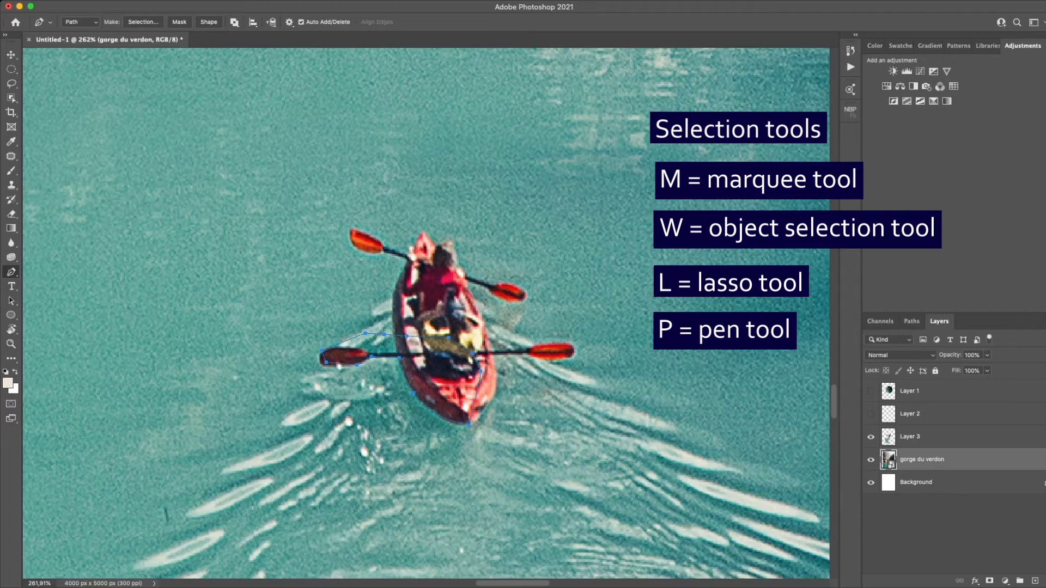
# - Convert the pen path into a selection and copy the selected part of the kayak to a new layer
pyautogui.press('i')
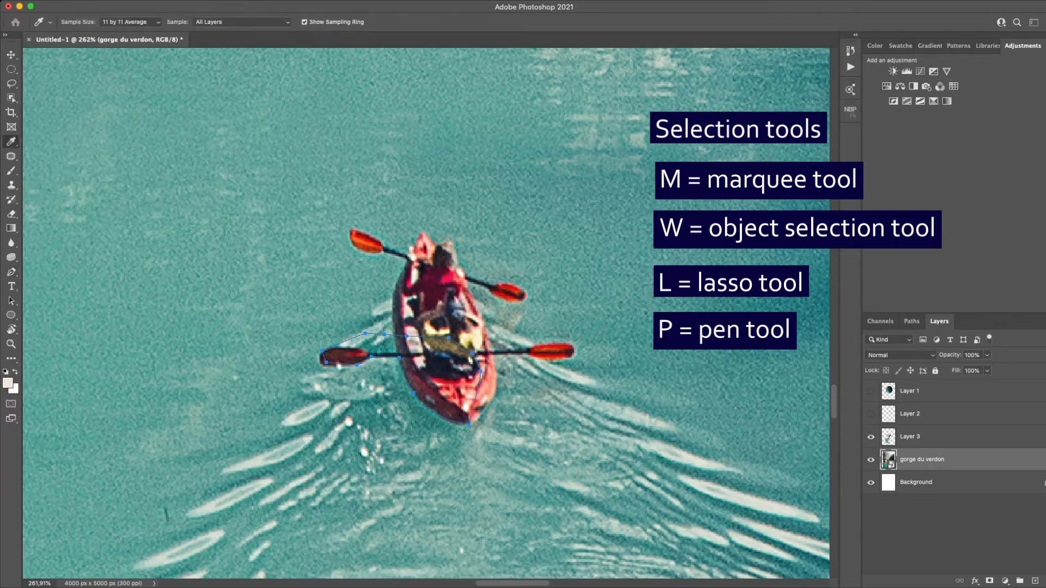
pyautogui.press('p')
pyautogui.hotkey('ctrl', 'Return')
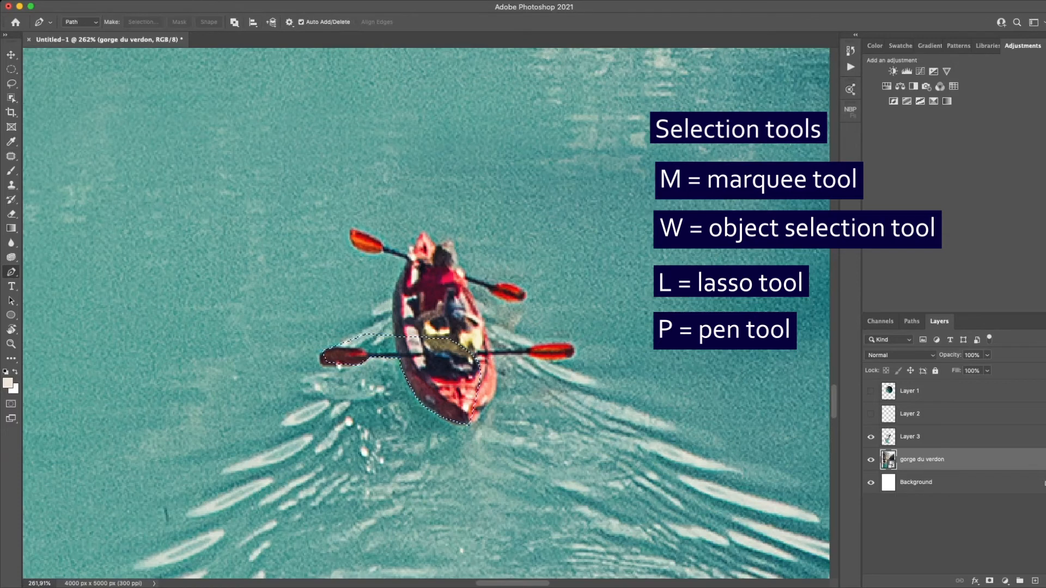
pyautogui.hotkey('ctrl', 'j')
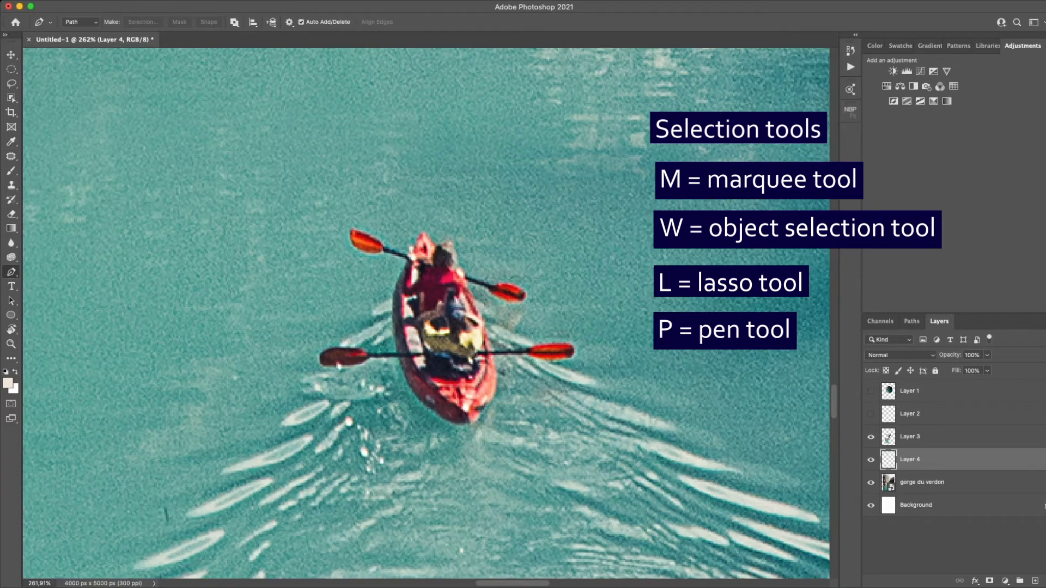
# - Try to move the copied part of the kayak away from the original with the Move tool, and undo the last move
pyautogui.press('v')
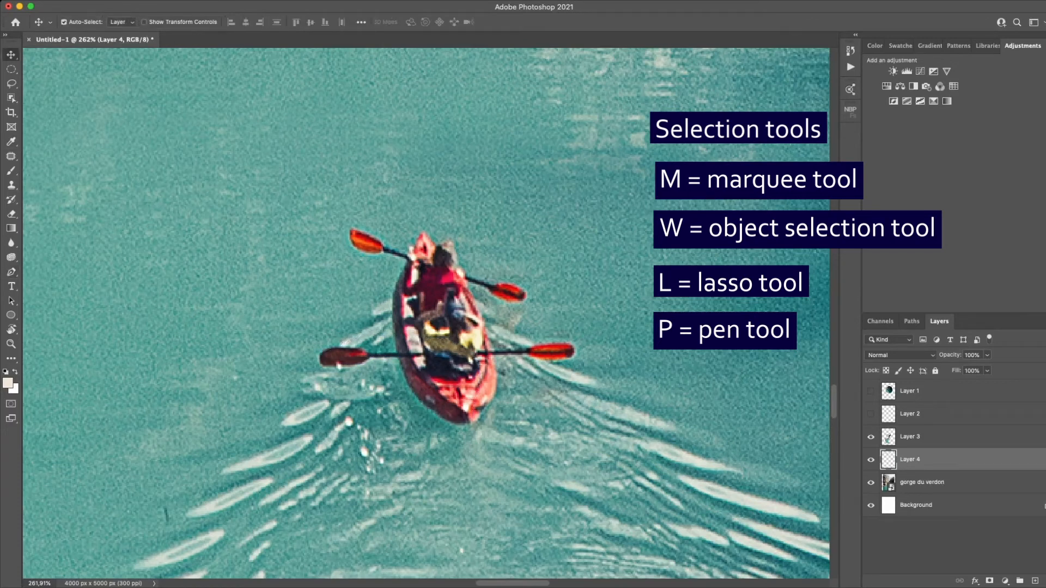
pyautogui.moveTo(446, 327); pyautogui.dragTo(470, 253)
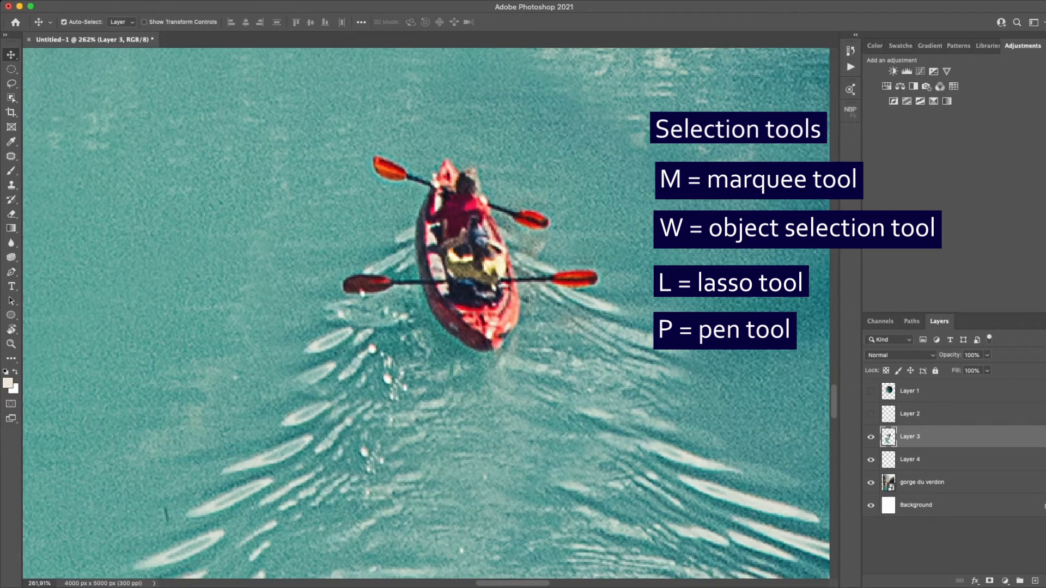
pyautogui.click(937, 459)
pyautogui.moveTo(468, 256); pyautogui.dragTo(588, 277)
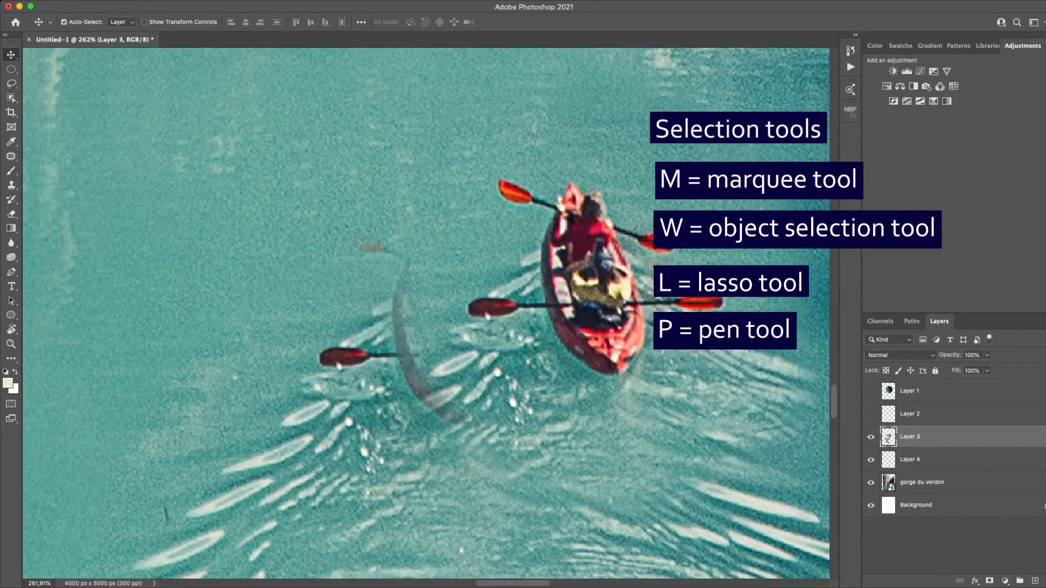
pyautogui.press('super+z')
pyautogui.press('super+z')
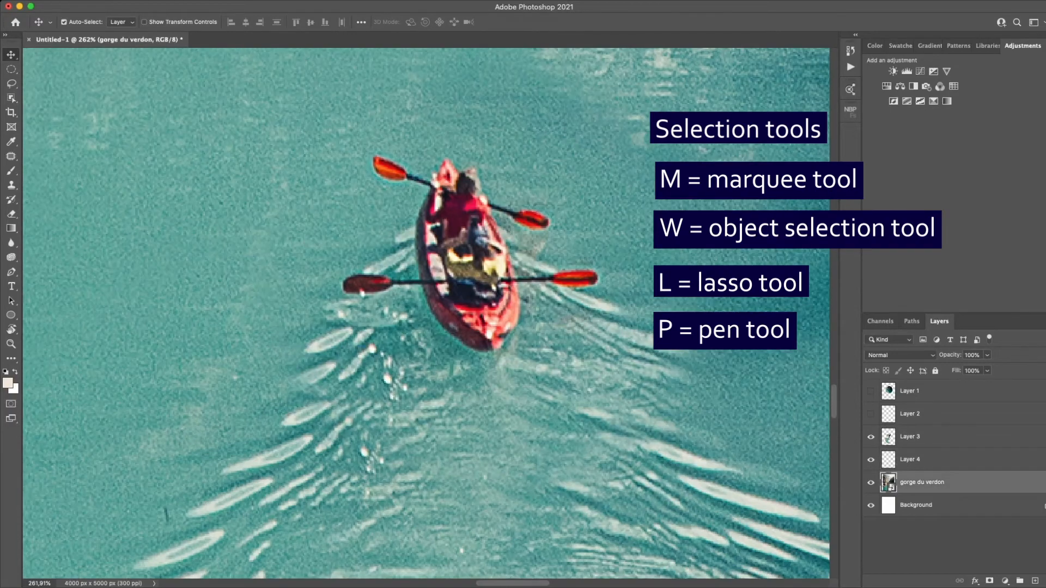
# - Start a crop of the whole canvas, swap the 16:9 ratio to 9:16, and change it to 4:5 (8:10)
pyautogui.scroll(-10, 352, 294)
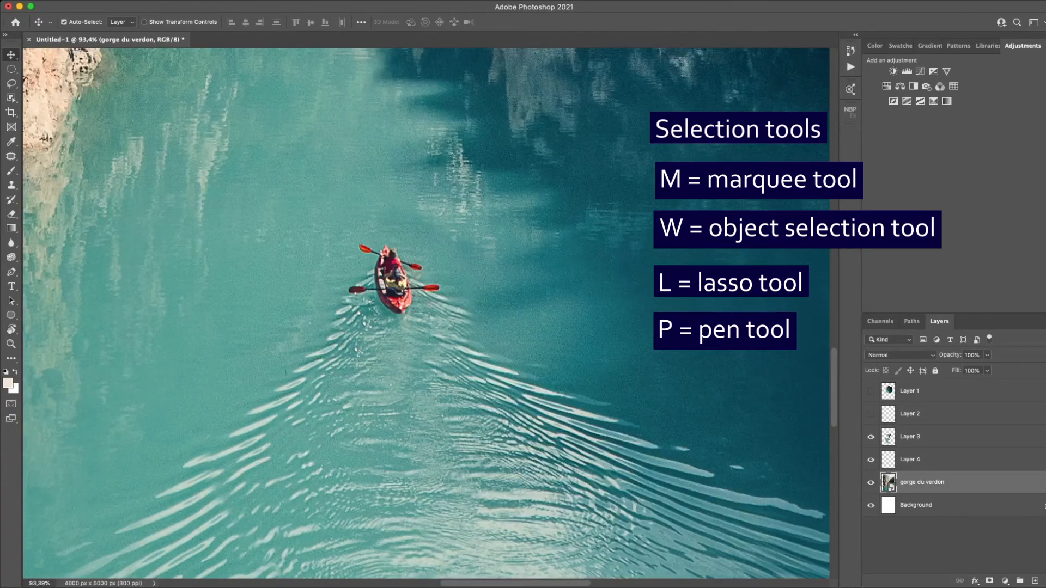
pyautogui.scroll(-10, 354, 291)
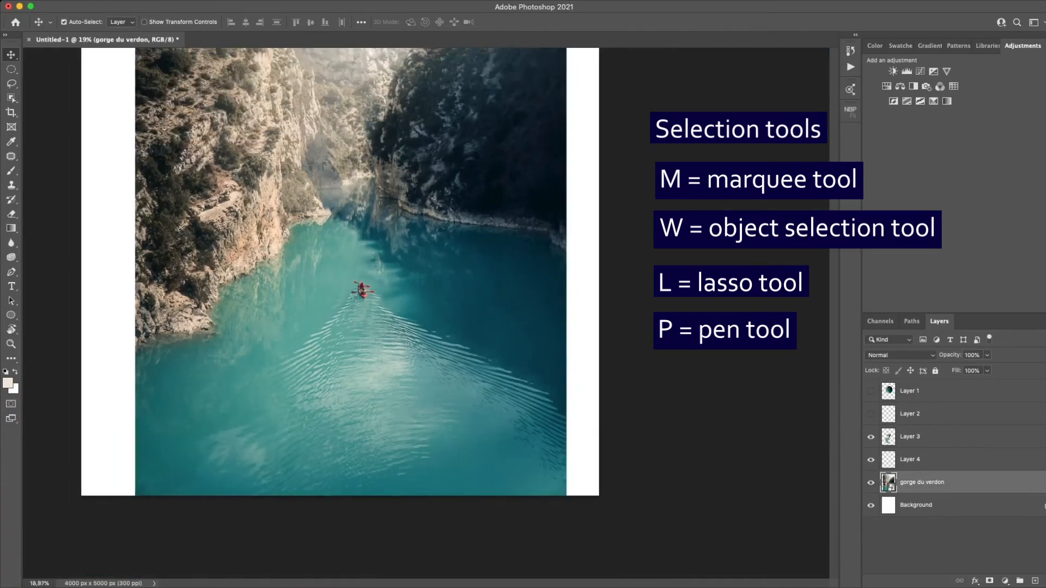
pyautogui.scroll(-5, 354, 291)
pyautogui.scroll(4, 354, 291)
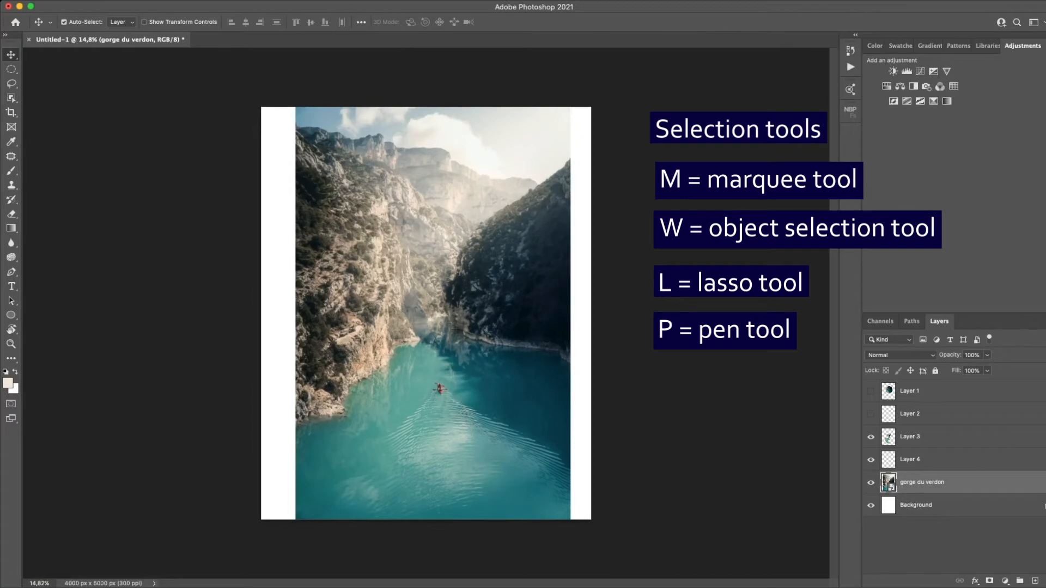
pyautogui.press('m')
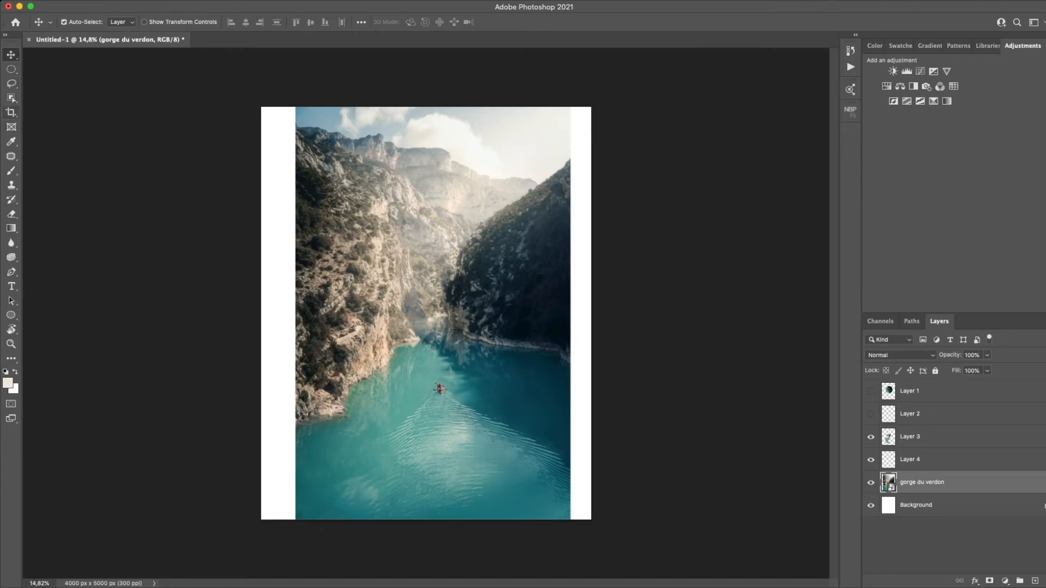
pyautogui.press('c')
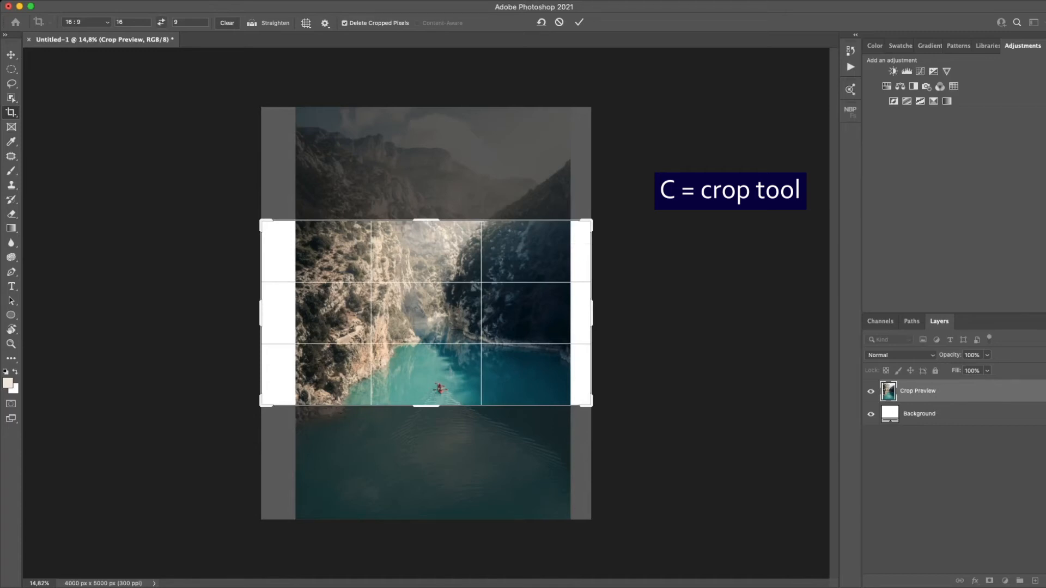
pyautogui.click(162, 22)
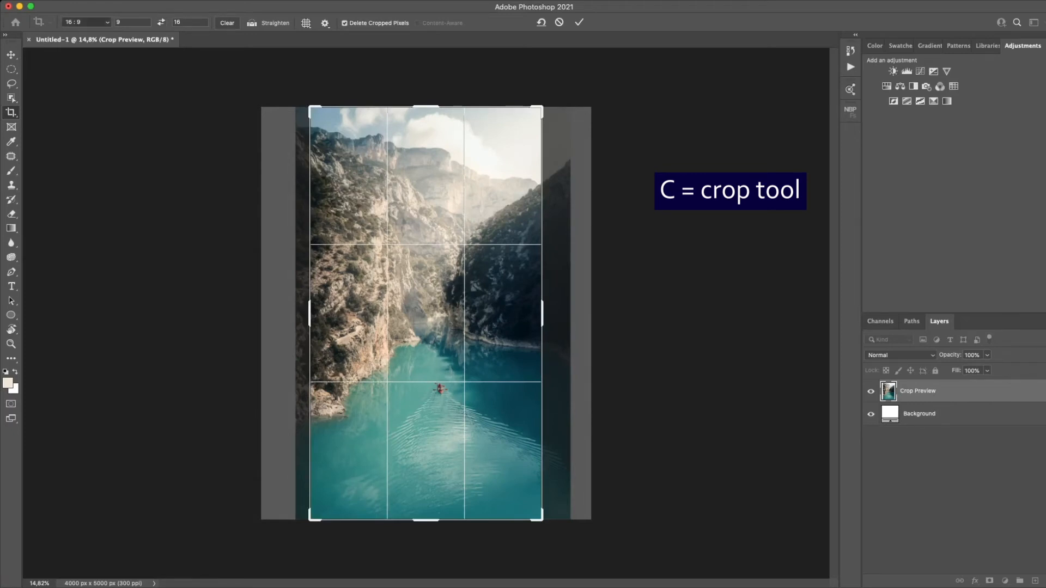
pyautogui.click(86, 23)
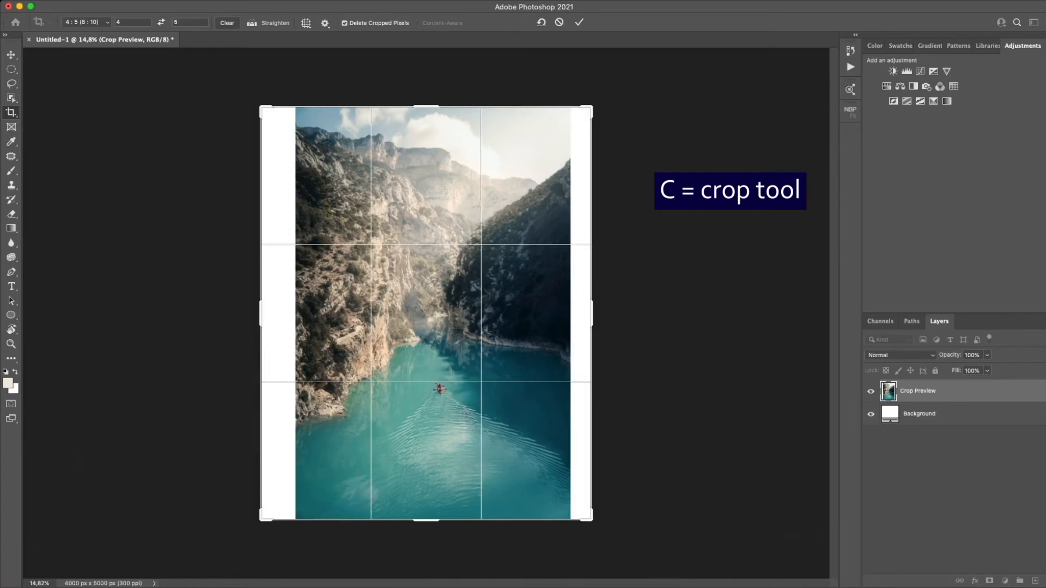
# - Shrink the crop frame to a small area of the canyon, and try it as 5:4 before returning to 4:5
pyautogui.moveTo(261, 107); pyautogui.dragTo(286, 139)
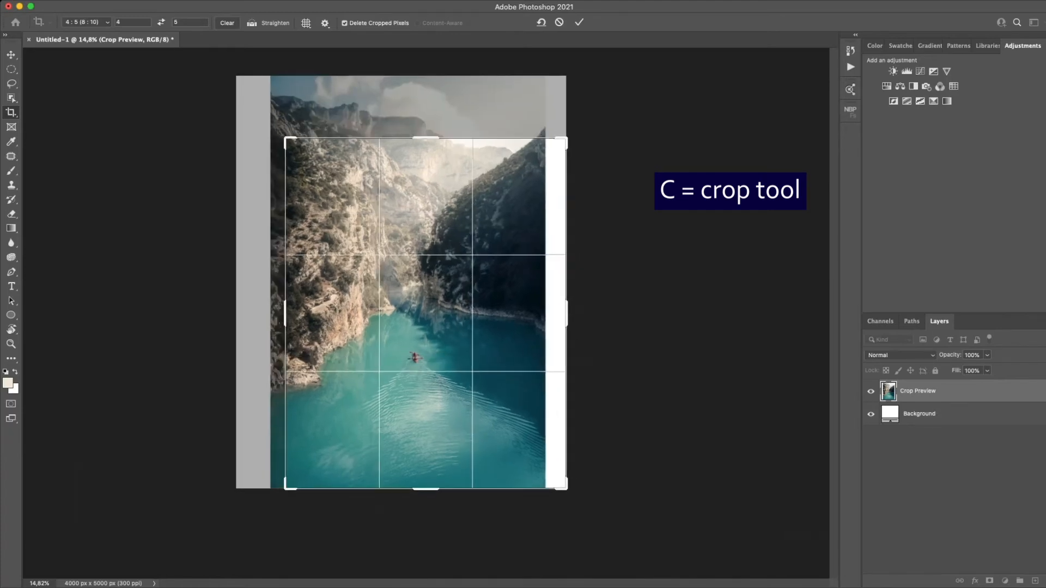
pyautogui.moveTo(566, 488); pyautogui.dragTo(518, 428)
pyautogui.moveTo(463, 354); pyautogui.dragTo(429, 287)
pyautogui.press('x')
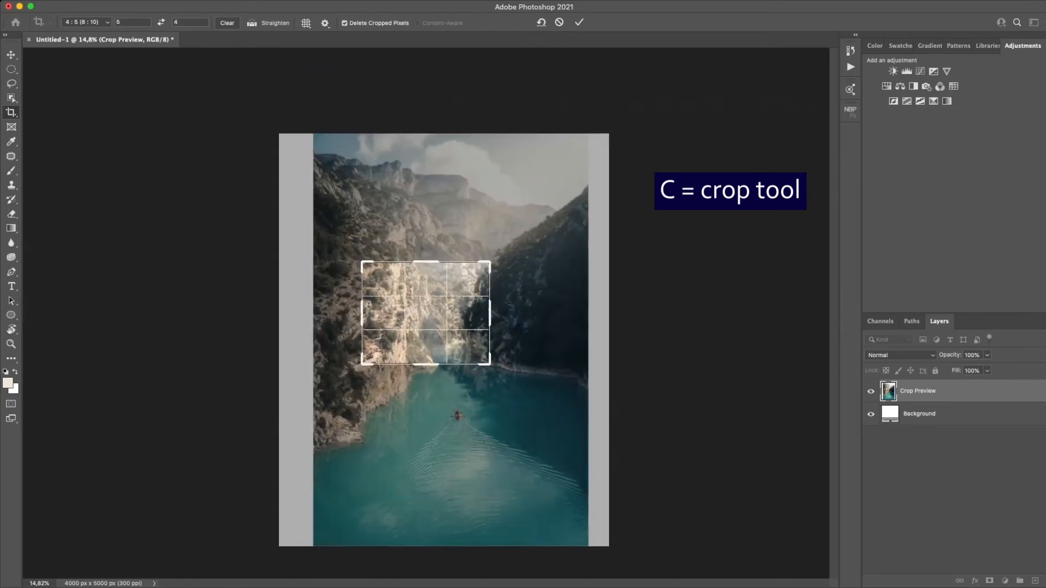
pyautogui.press('x')
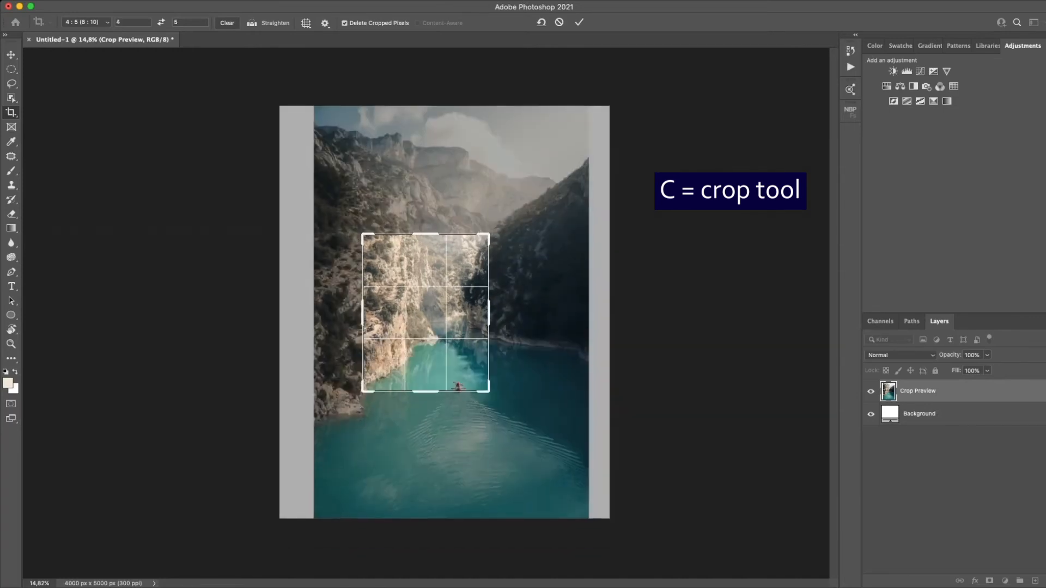
# - Place the 4:5 crop frame over the kayak and the river inlet, and crop the image to about 1518 × 1899 px
pyautogui.moveTo(428, 313); pyautogui.dragTo(404, 262)
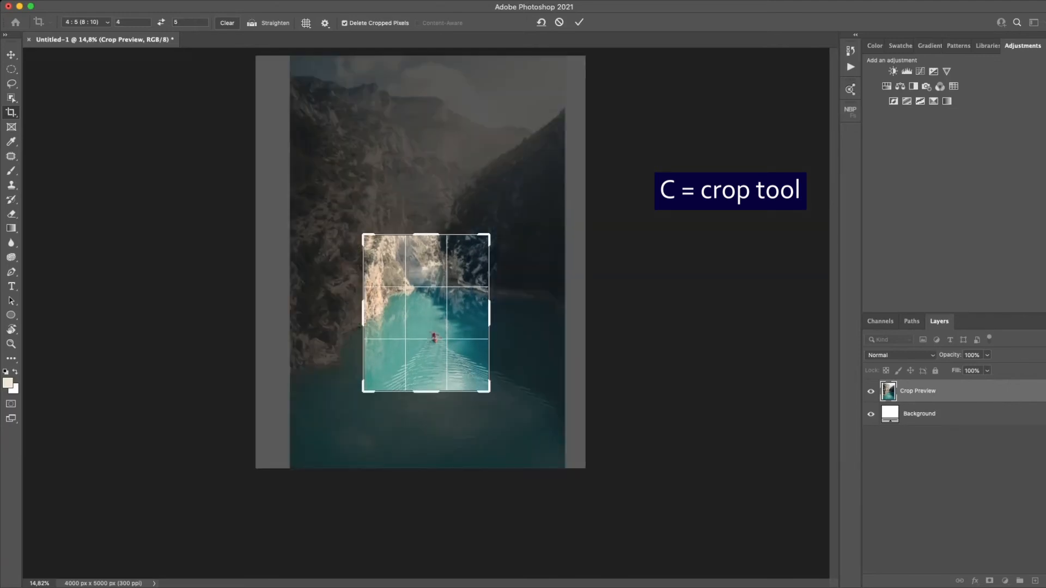
pyautogui.press('Return')
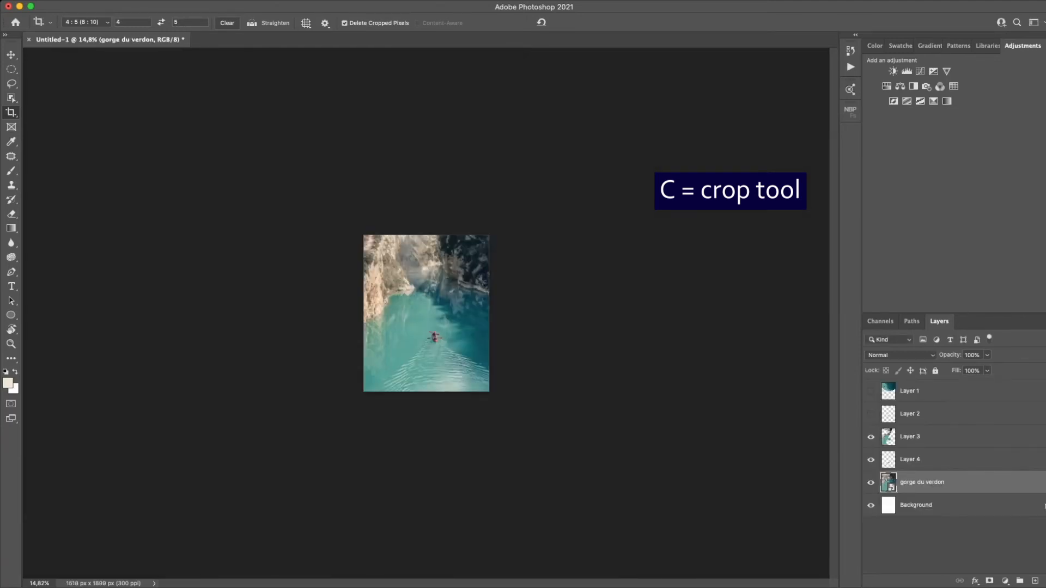
pyautogui.scroll(7, 426, 313)
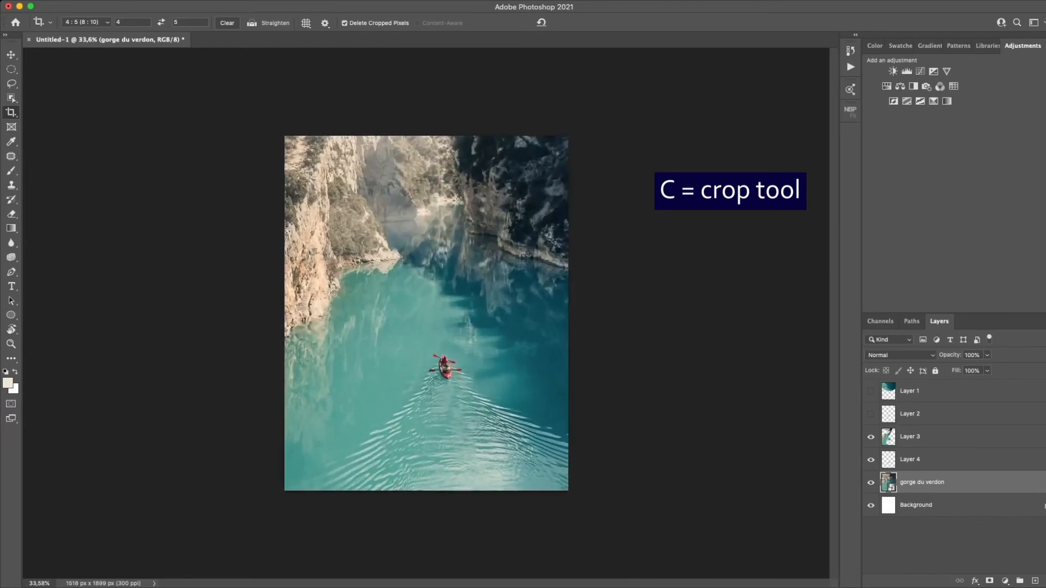
pyautogui.scroll(4, 426, 315)
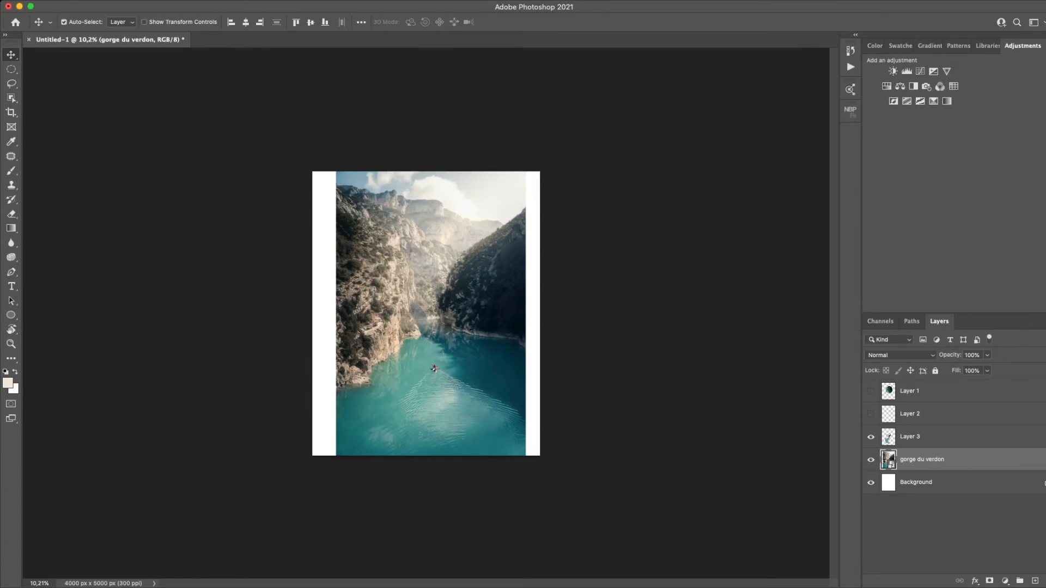
# - Sample a dark foreground color from the photo with the Eyedropper tool
pyautogui.press('i')
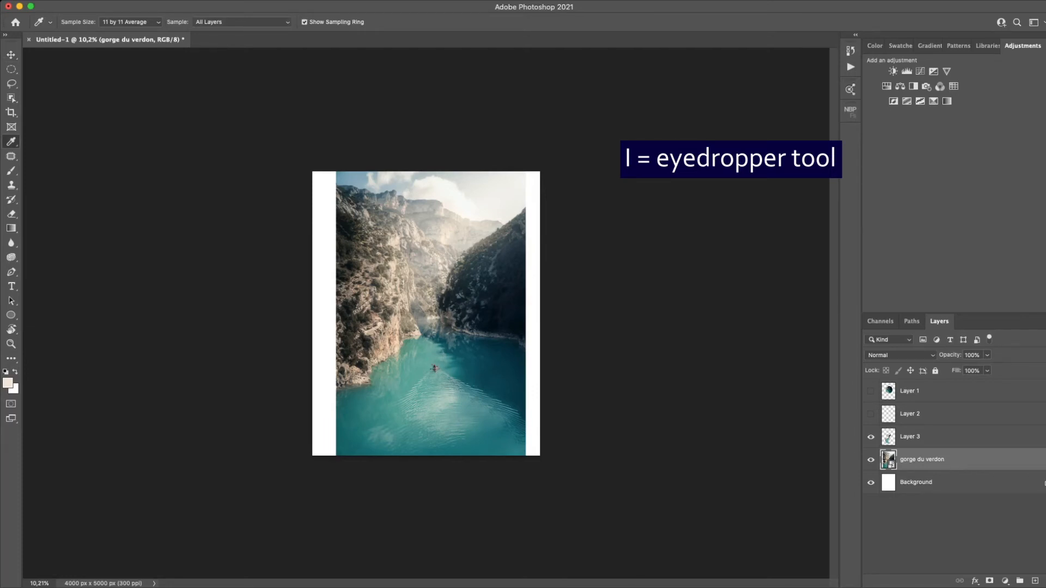
pyautogui.click(446, 401)
pyautogui.press('d')
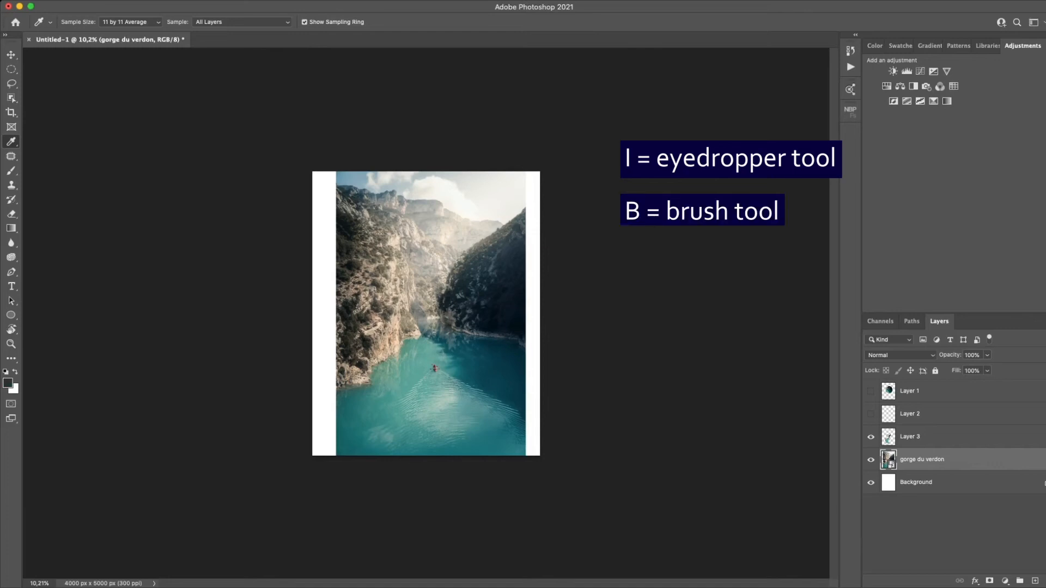
# - Choose the Brush tool and add an empty layer directly above Layer 2
pyautogui.press('b')
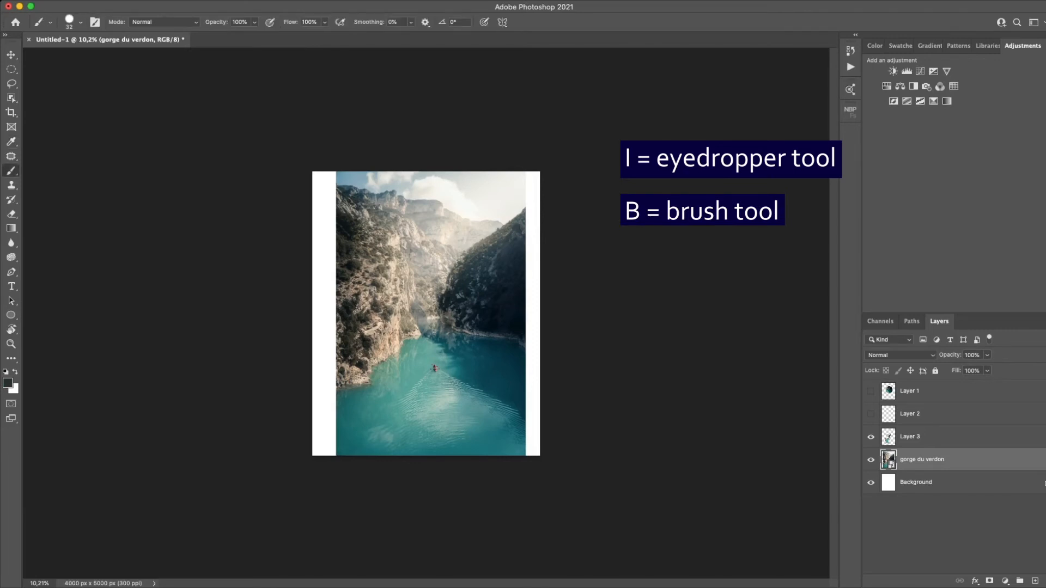
pyautogui.click(926, 414)
pyautogui.click(1035, 581)
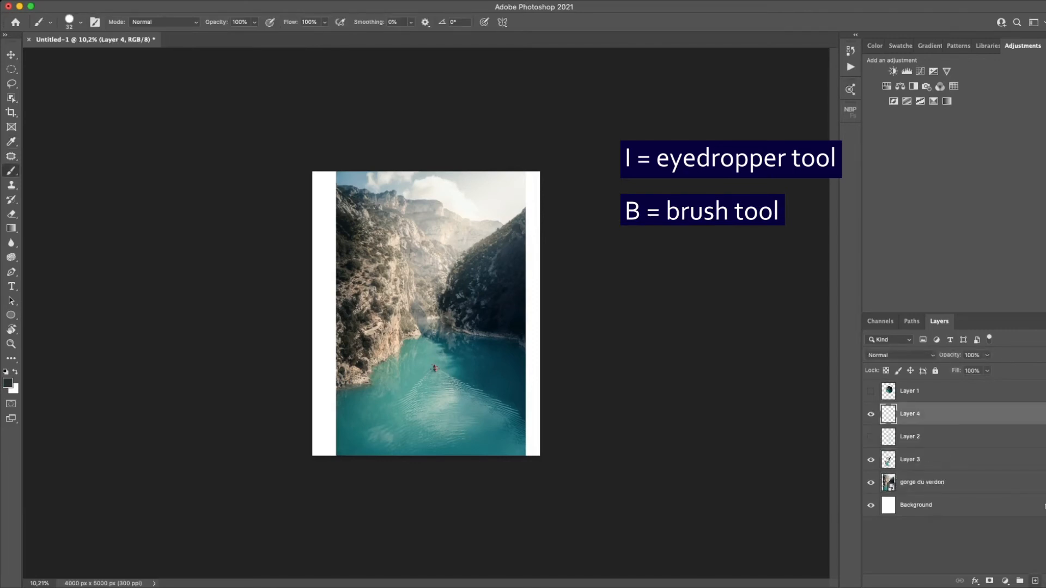
# - Paint thick dark strokes across the photo with a 669 px brush, and delete the painted layer
pyautogui.moveTo(414, 288); pyautogui.dragTo(433, 289)
pyautogui.moveTo(347, 283); pyautogui.dragTo(471, 286)
pyautogui.moveTo(354, 373); pyautogui.dragTo(487, 361)
pyautogui.moveTo(395, 207)
pyautogui.mouseDown()
pyautogui.moveTo(467, 435)
pyautogui.moveTo(504, 424)
pyautogui.mouseUp()
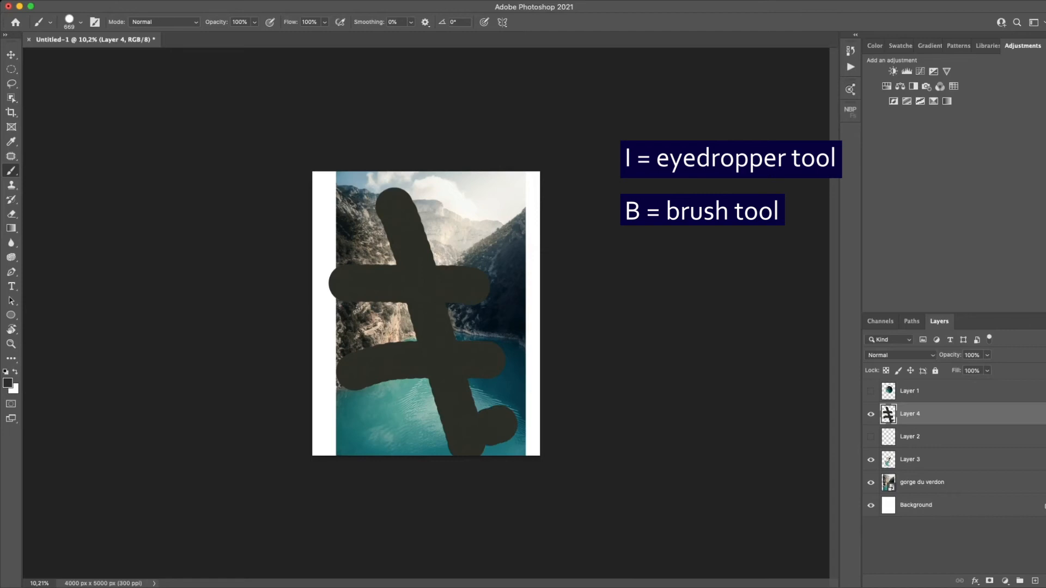
pyautogui.press('Delete')
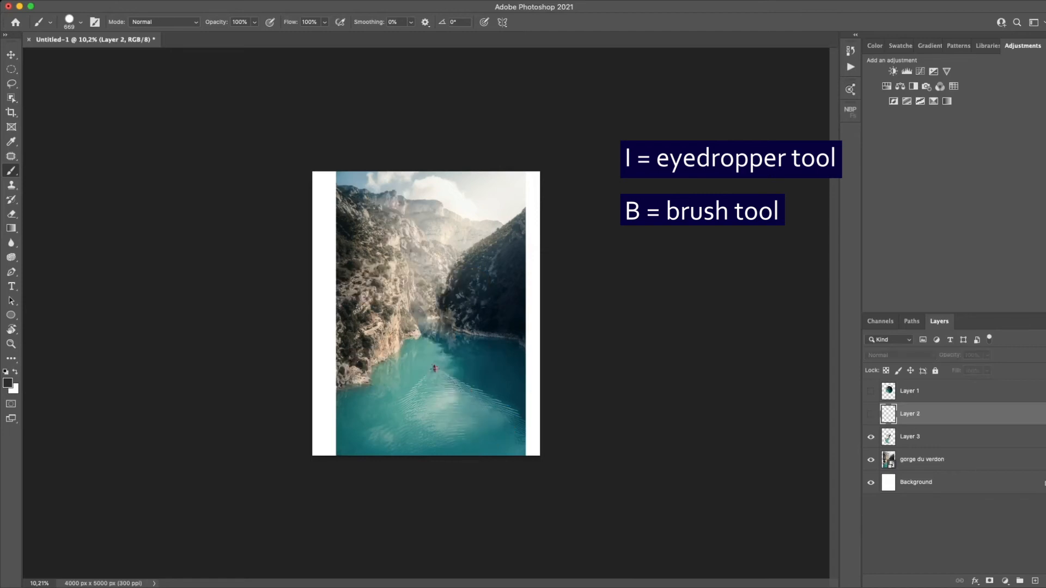
# - Choose the Clone Stamp tool, make the gorge du verdon layer active, and hide Layer 3
pyautogui.press('s')
pyautogui.scroll(10, 403, 376)
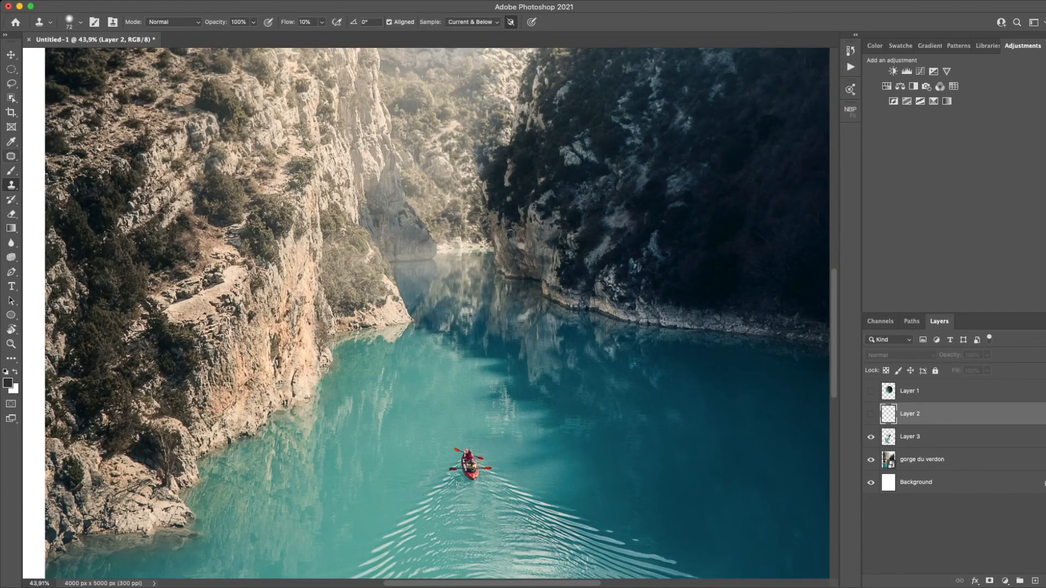
pyautogui.press('j')
pyautogui.hotkey('shift', 'j')
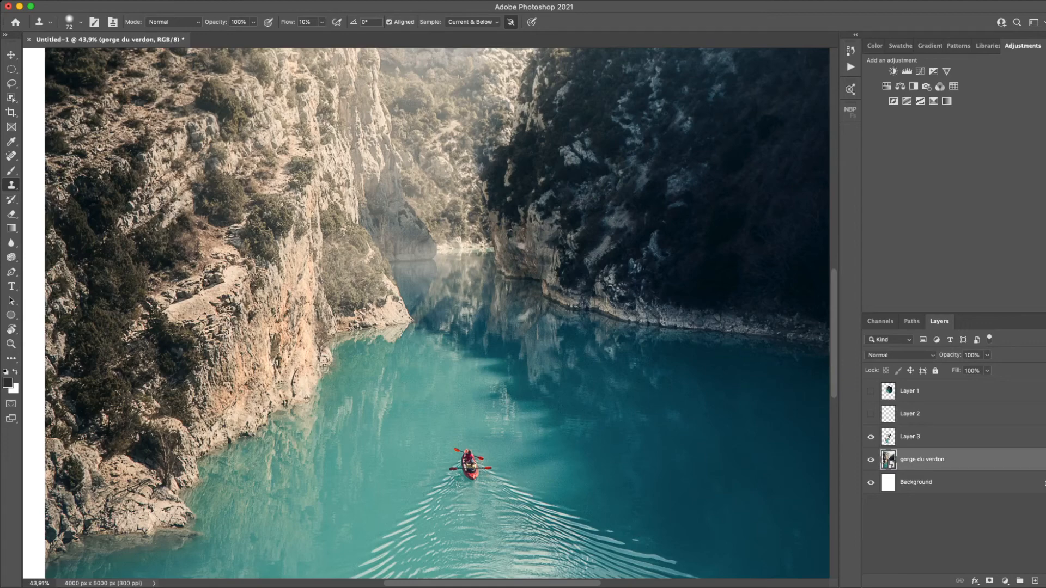
pyautogui.scroll(6, 432, 408)
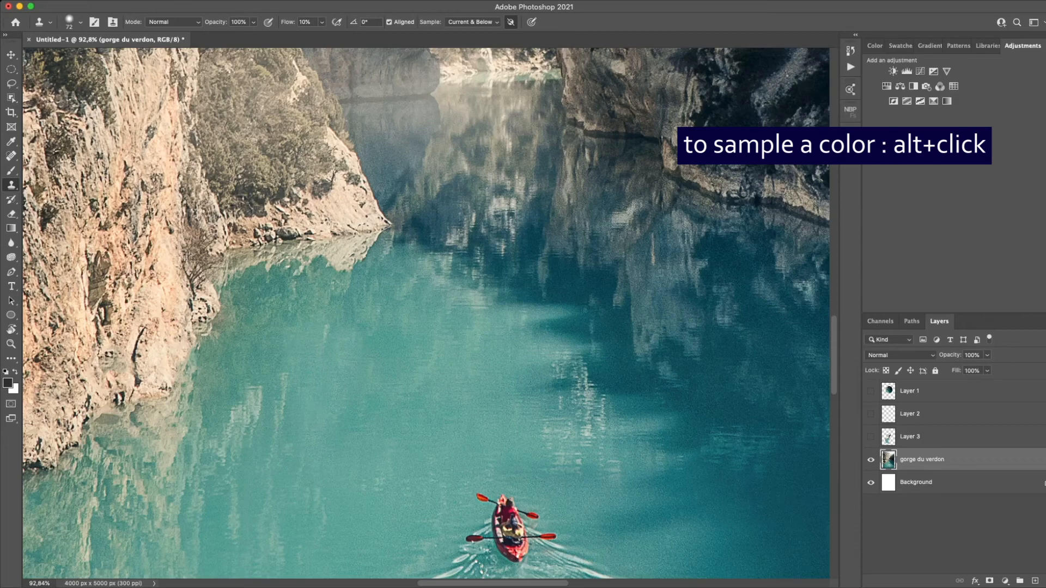
# - Set the Clone Stamp flow to 100%, clone sampled patches onto the open turquoise water, and return the flow to 10%
pyautogui.click(305, 22)
pyautogui.write('100')
pyautogui.press('Return')
pyautogui.keyDown('alt'); pyautogui.click(473, 341); pyautogui.keyUp('alt')
pyautogui.moveTo(246, 386)
pyautogui.mouseDown()
pyautogui.moveTo(248, 416)
pyautogui.moveTo(292, 377)
pyautogui.moveTo(312, 430)
pyautogui.mouseUp()
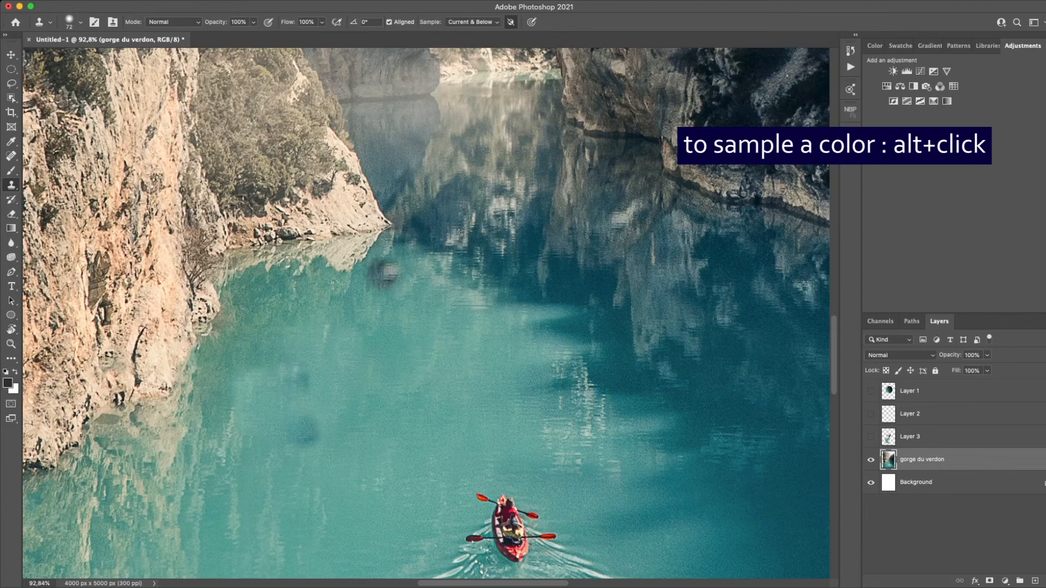
pyautogui.hotkey('shift', '1')
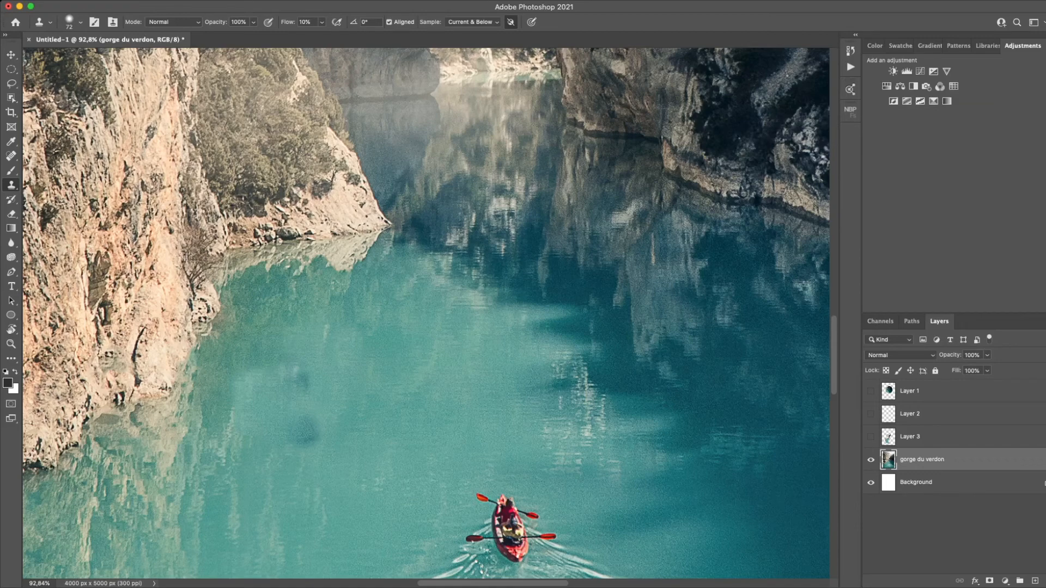
# - Remove light streaks from the water between the cliff and the kayak with the content-aware Spot Healing Brush at 26 px
pyautogui.scroll(-2, 553, 305)
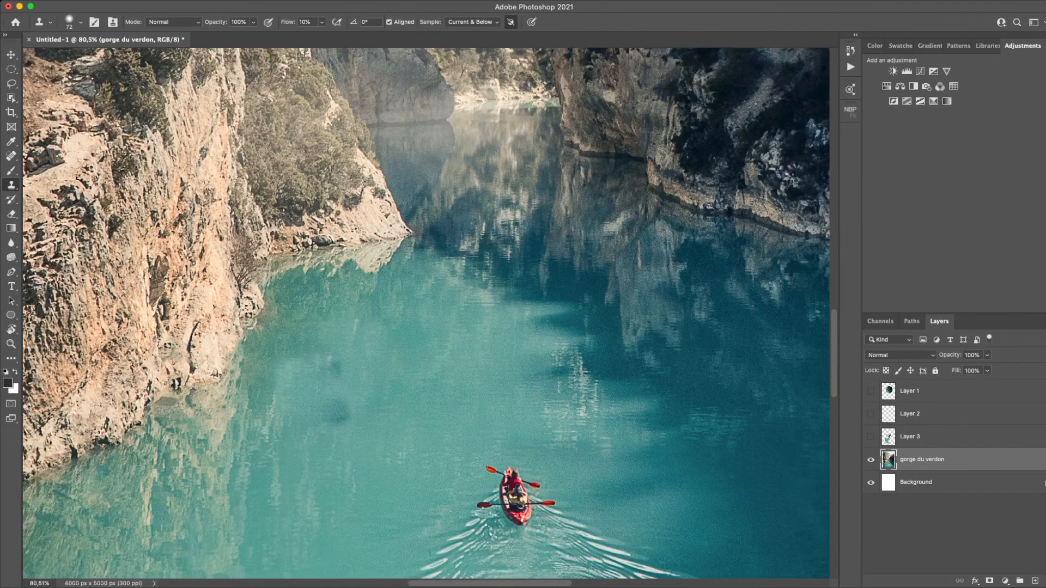
pyautogui.press('super+0')
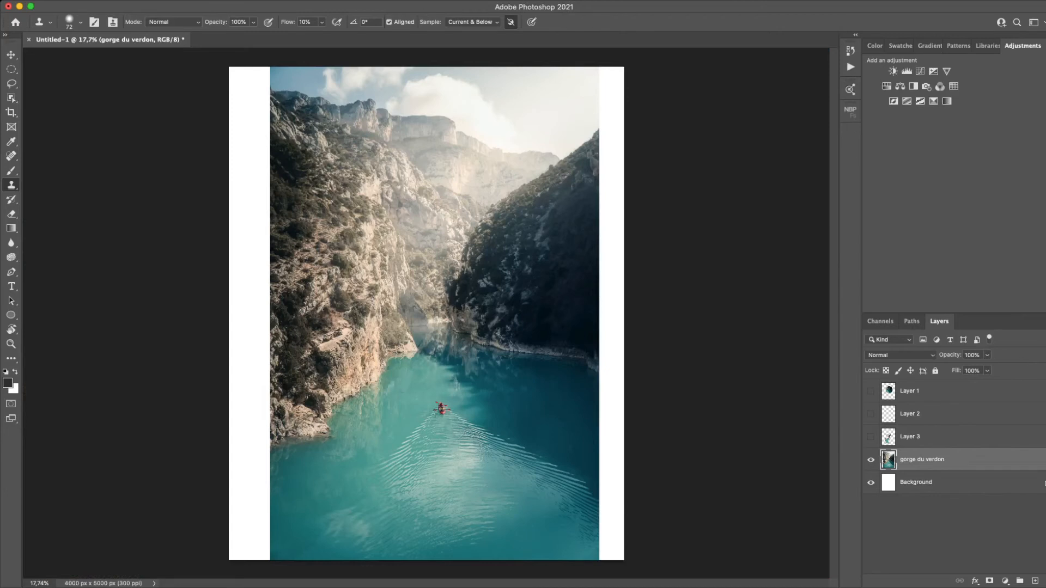
pyautogui.scroll(-3, 426, 314)
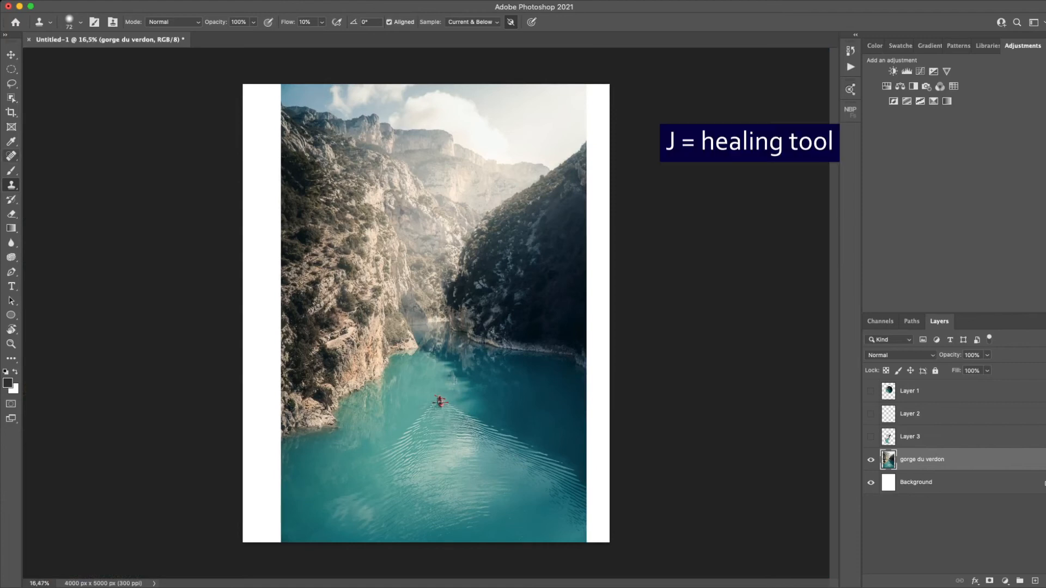
pyautogui.press('j')
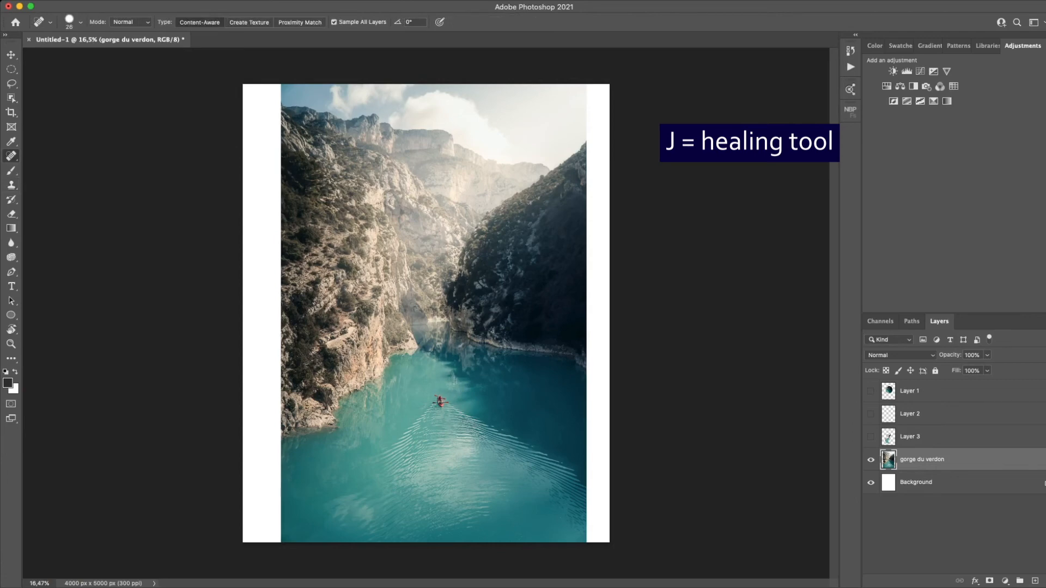
pyautogui.scroll(10, 419, 390)
pyautogui.scroll(-4, 420, 390)
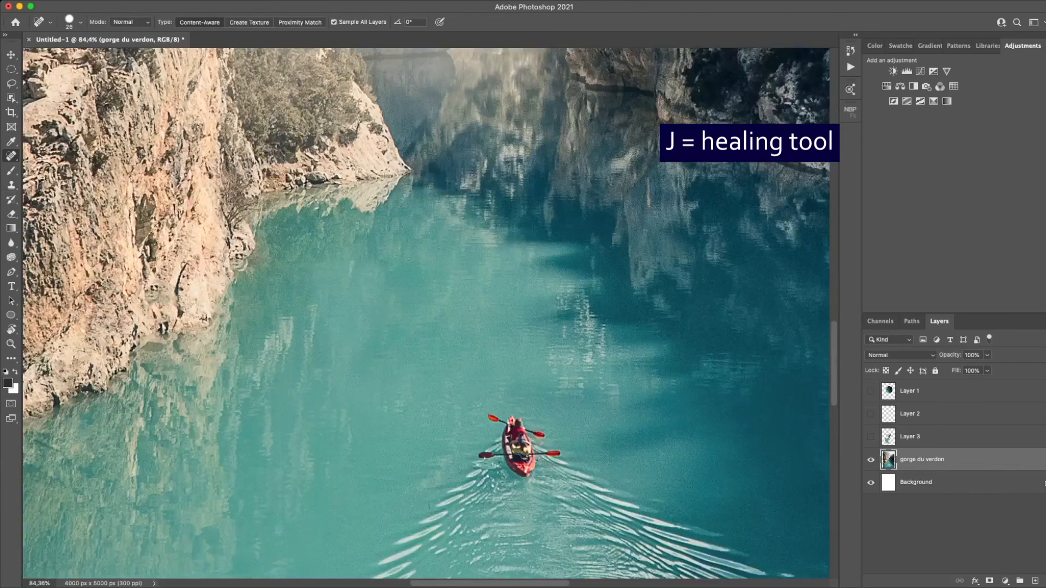
pyautogui.scroll(3, 381, 283)
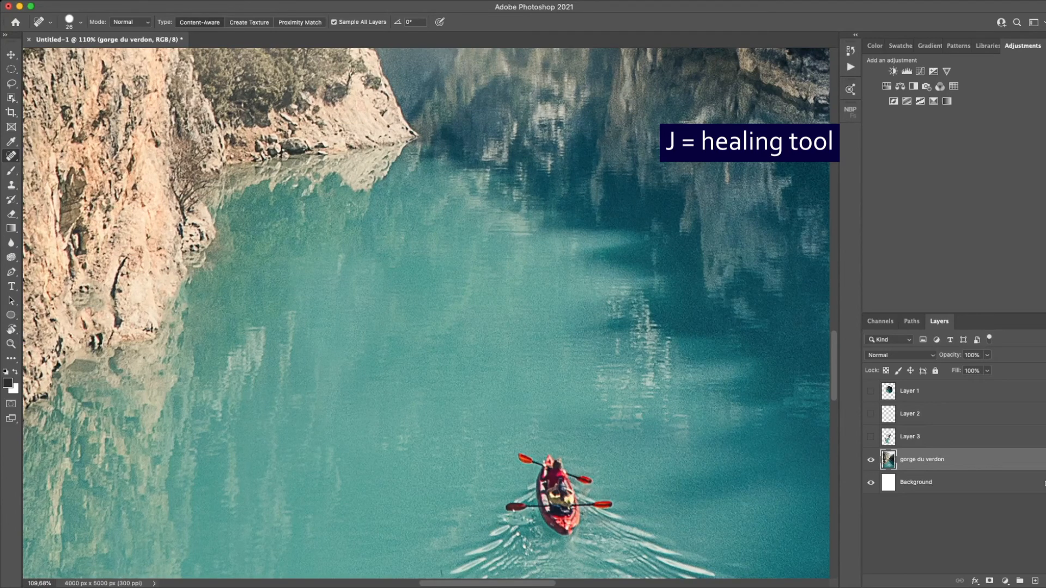
pyautogui.moveTo(342, 244); pyautogui.dragTo(340, 279)
pyautogui.moveTo(411, 433); pyautogui.dragTo(369, 448)
pyautogui.moveTo(312, 364)
pyautogui.mouseDown()
pyautogui.moveTo(305, 451)
pyautogui.moveTo(289, 379)
pyautogui.moveTo(322, 433)
pyautogui.mouseUp()
pyautogui.moveTo(294, 308); pyautogui.dragTo(265, 444)
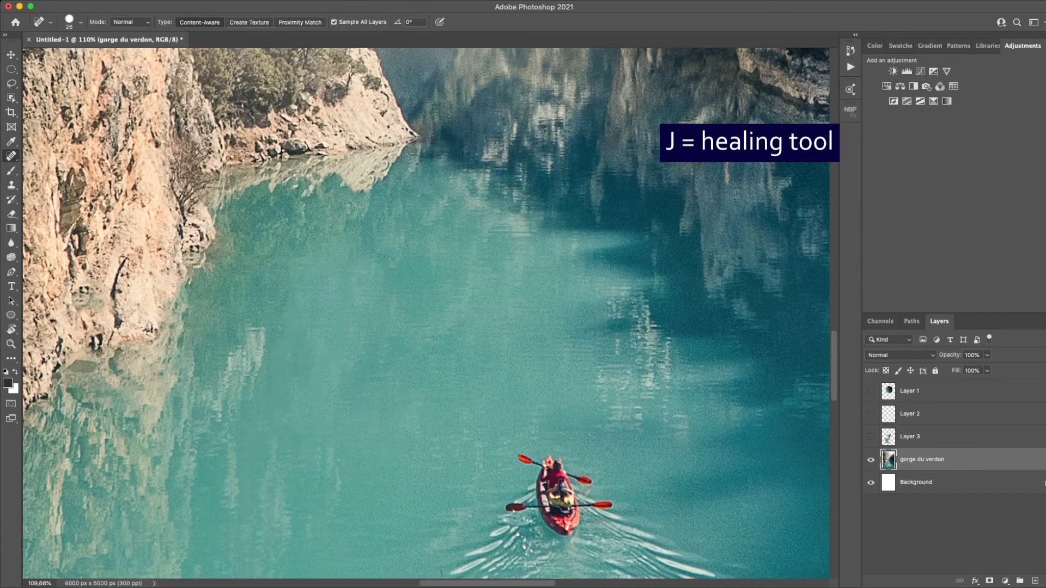
# - Heal the small dark speck beside the kayak's wake and the tiny spots in the water near the paddles
pyautogui.scroll(-3, 426, 313)
pyautogui.scroll(2, 385, 405)
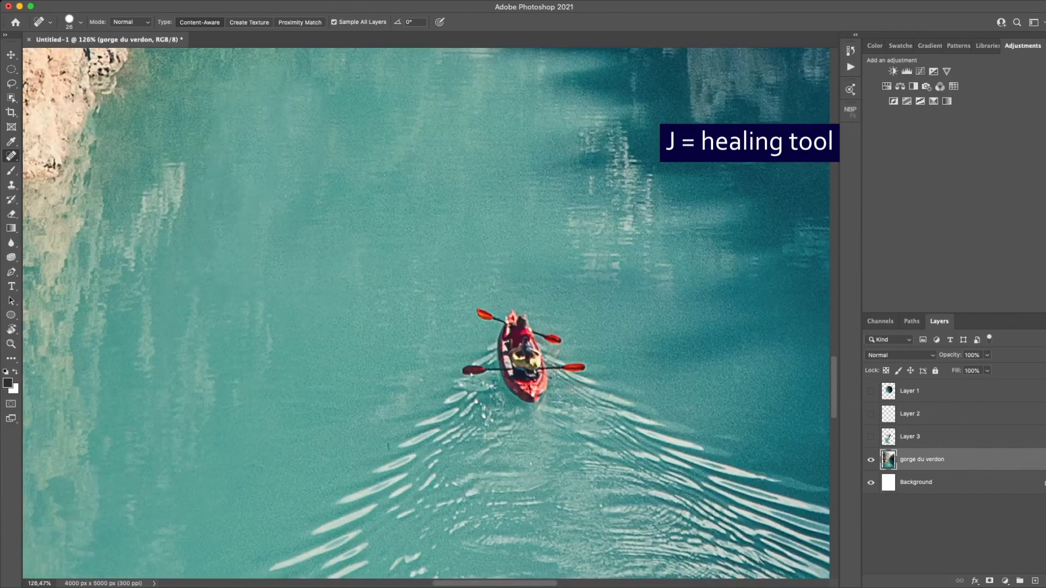
pyautogui.moveTo(400, 451); pyautogui.dragTo(387, 448)
pyautogui.moveTo(431, 318); pyautogui.dragTo(435, 322)
pyautogui.moveTo(419, 378); pyautogui.dragTo(421, 383)
pyautogui.scroll(-4, 546, 311)
pyautogui.scroll(-5, 546, 309)
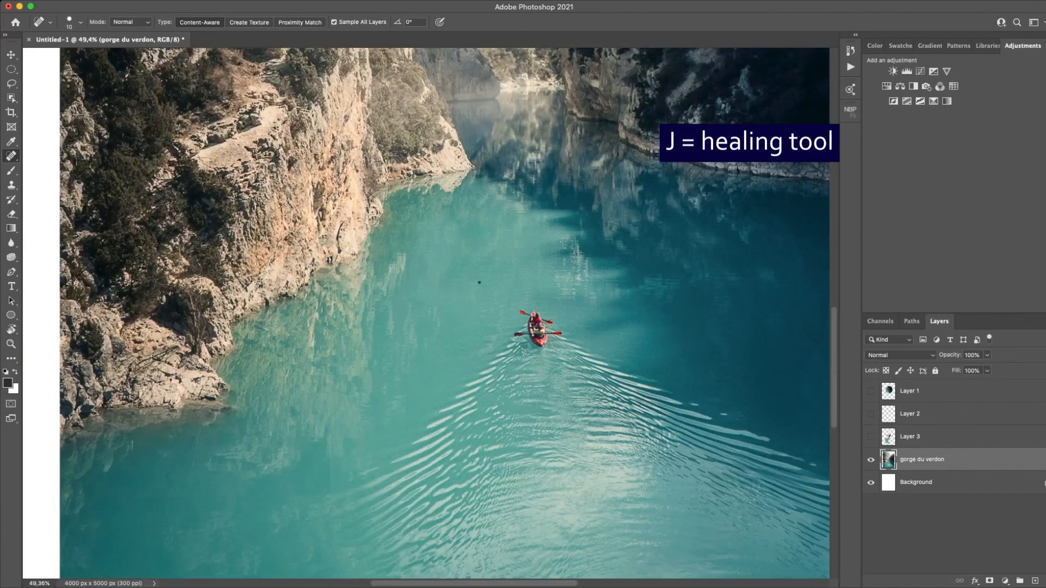
pyautogui.scroll(-7, 479, 283)
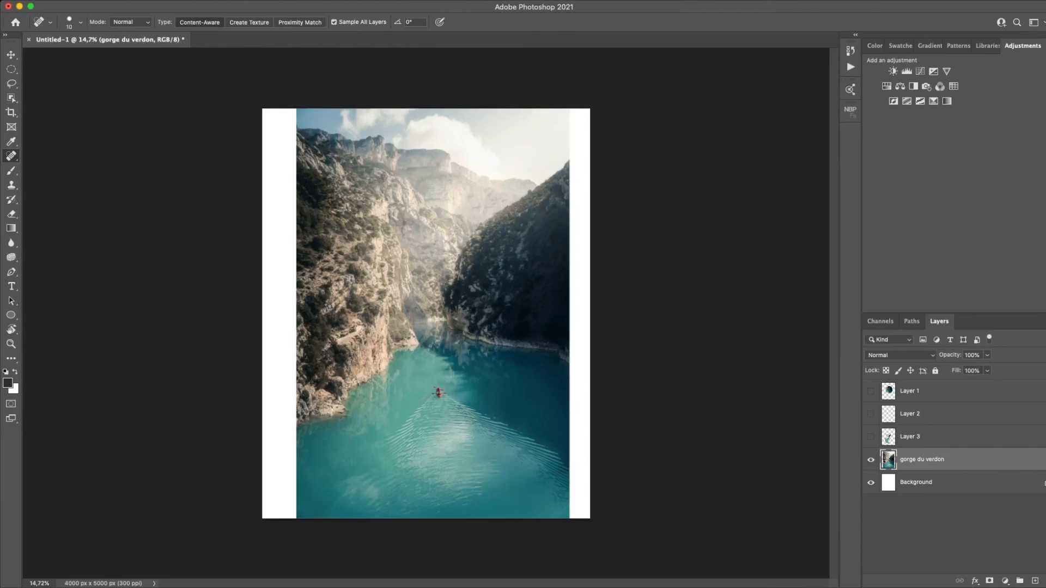
# - Choose the Gradient tool, add an empty layer above gorge du verdon, and select the dark-to-white gradient preset
pyautogui.press('g')
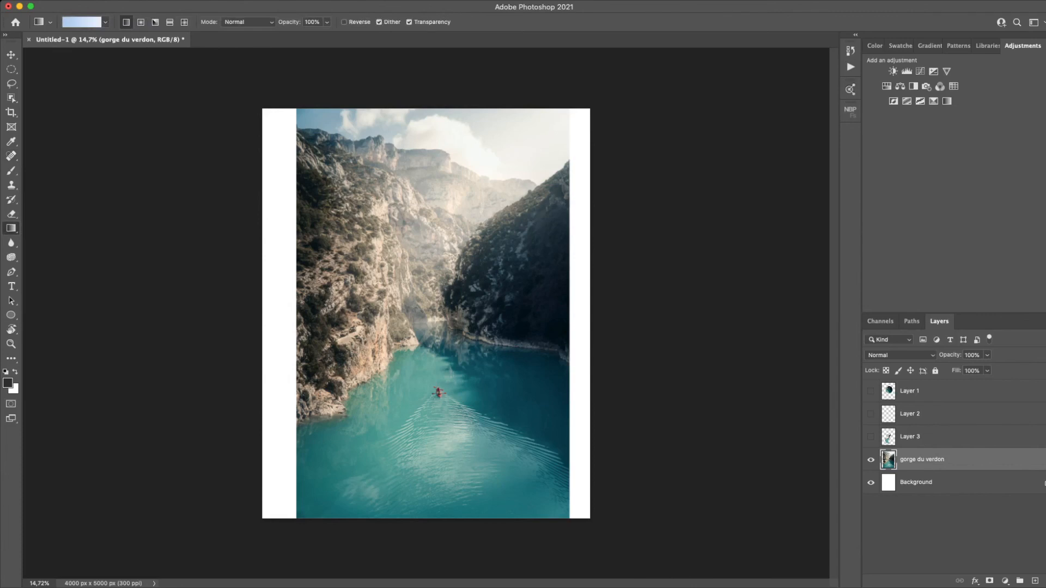
pyautogui.click(1035, 581)
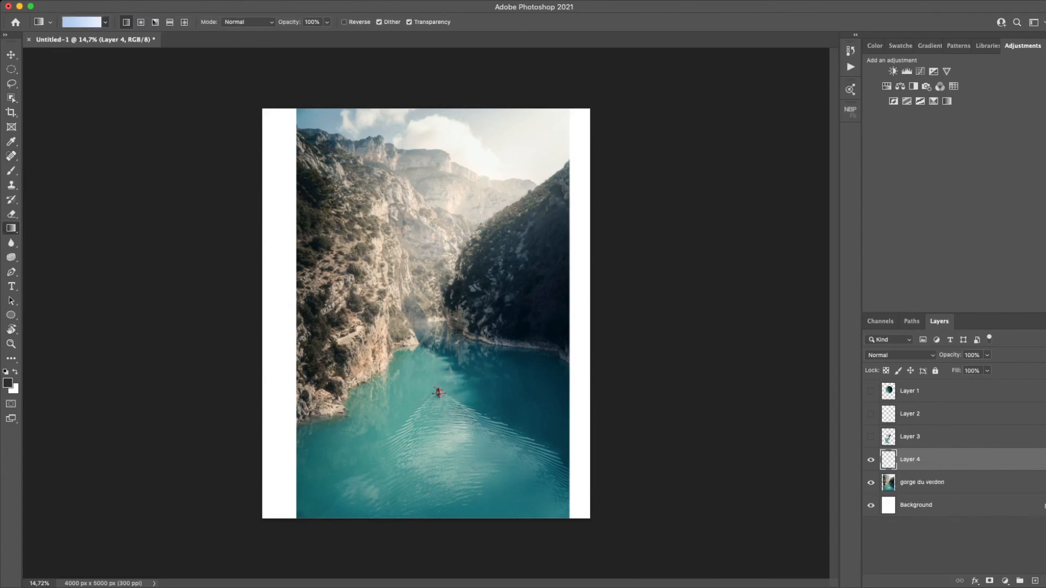
pyautogui.press(',')
pyautogui.press(',')
pyautogui.press(',')
# - Fill the new layer with a horizontal dark-to-white linear gradient, and redraw it over a longer distance
pyautogui.moveTo(242, 342); pyautogui.dragTo(543, 321)
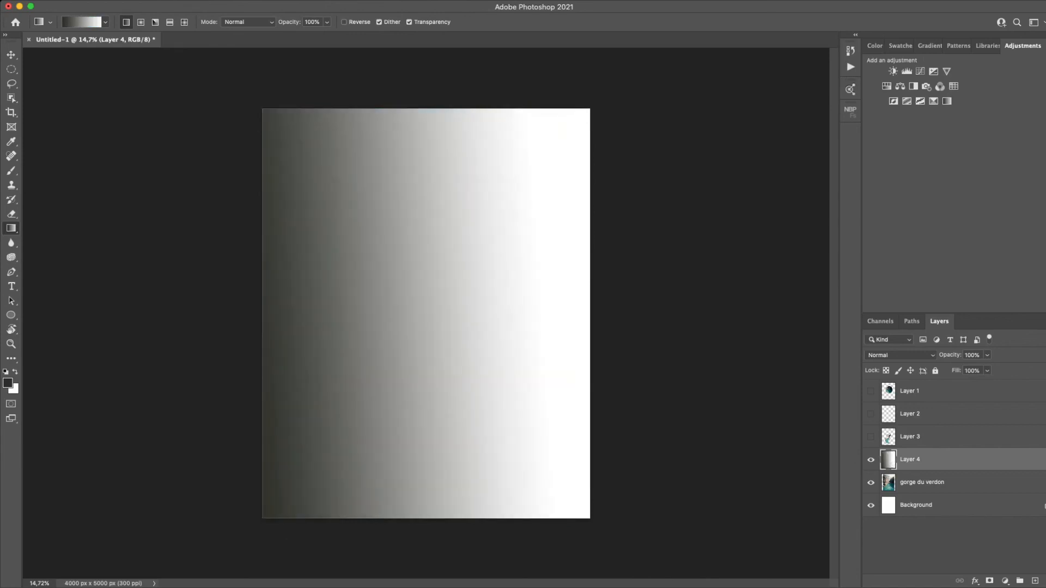
pyautogui.moveTo(230, 308); pyautogui.dragTo(774, 282)
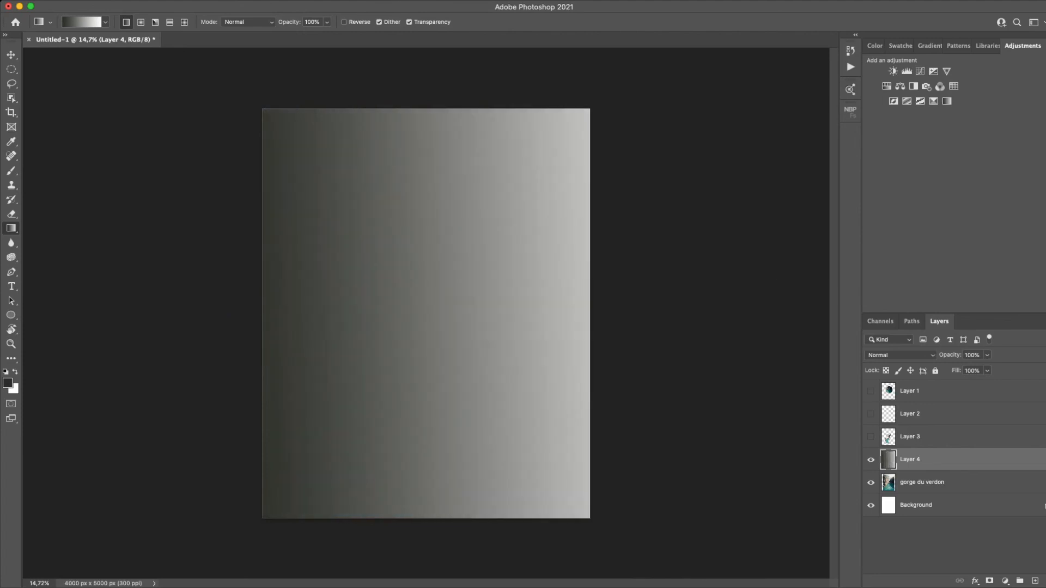
# - Switch to a radial gradient and fill the new layer with a dark center near the middle fading to white
pyautogui.click(141, 21)
pyautogui.moveTo(440, 314); pyautogui.dragTo(444, 329)
pyautogui.moveTo(443, 329); pyautogui.dragTo(444, 330)
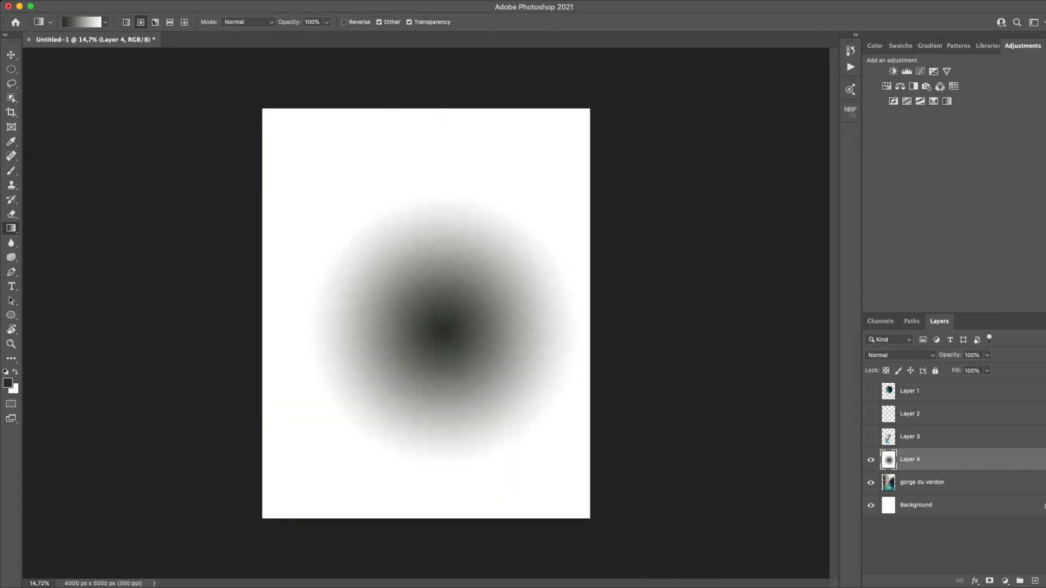